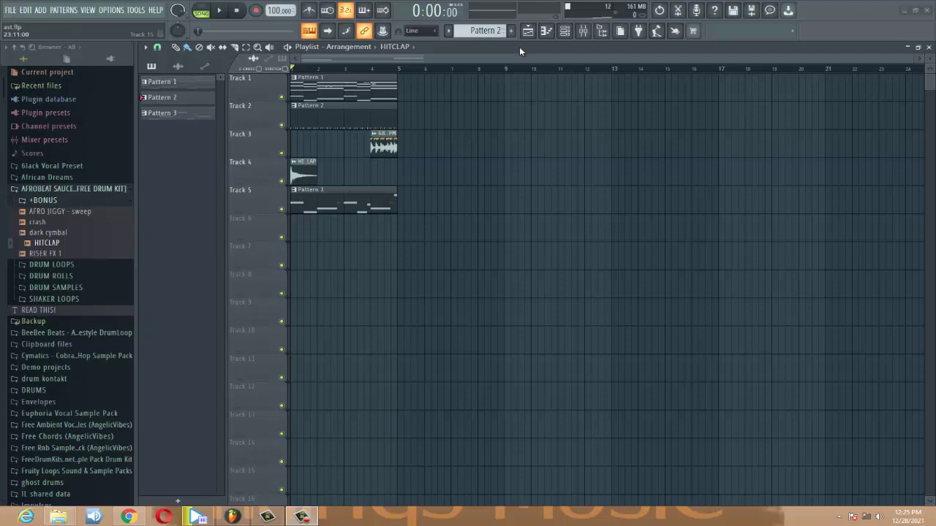
Step: Load the SSLComp Stereo compressor into the first effect slot of the Master mixer track
click(583, 30)
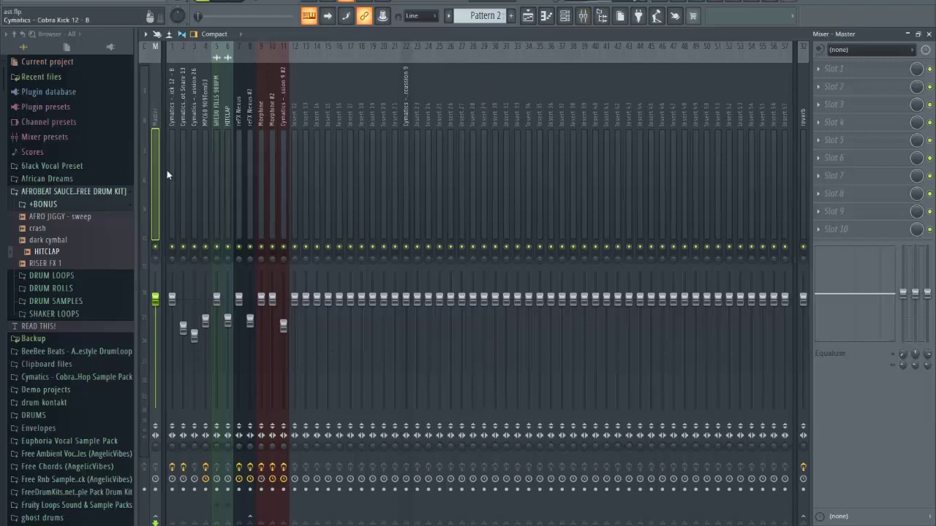
click(865, 67)
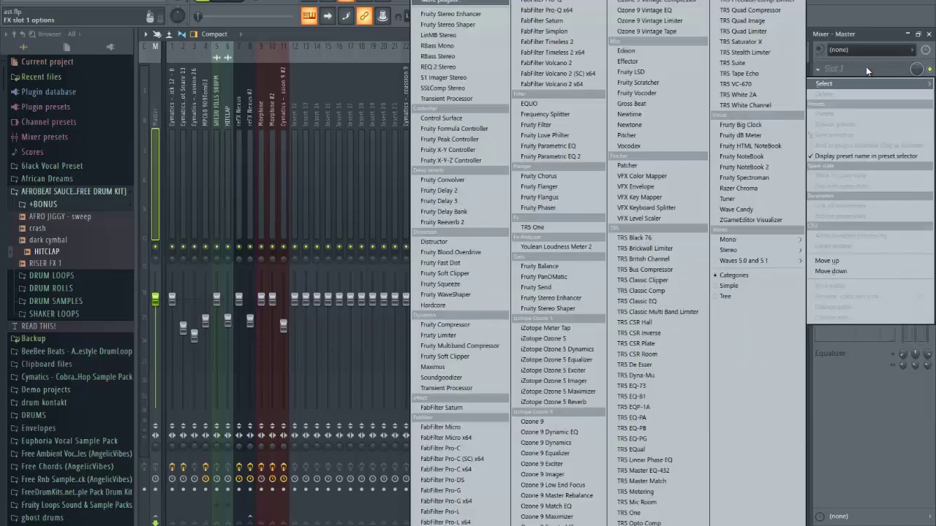
click(454, 88)
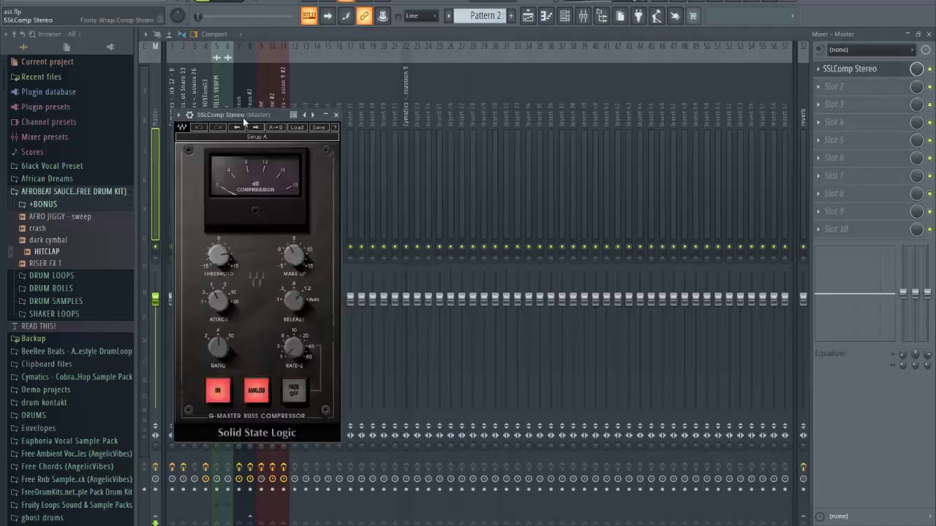
click(344, 114)
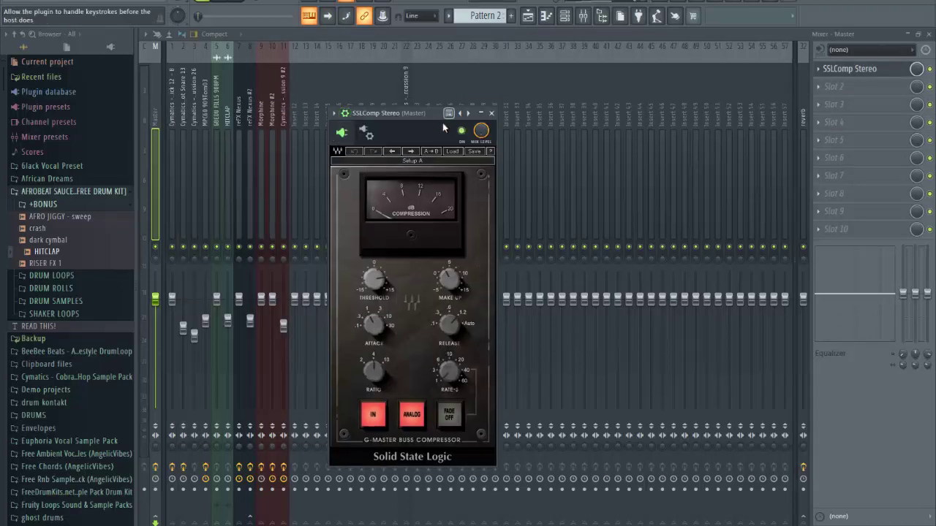
click(462, 131)
Step: Set the SSLComp threshold to about 10.3 dB while auditioning the song on the Master track
key(space)
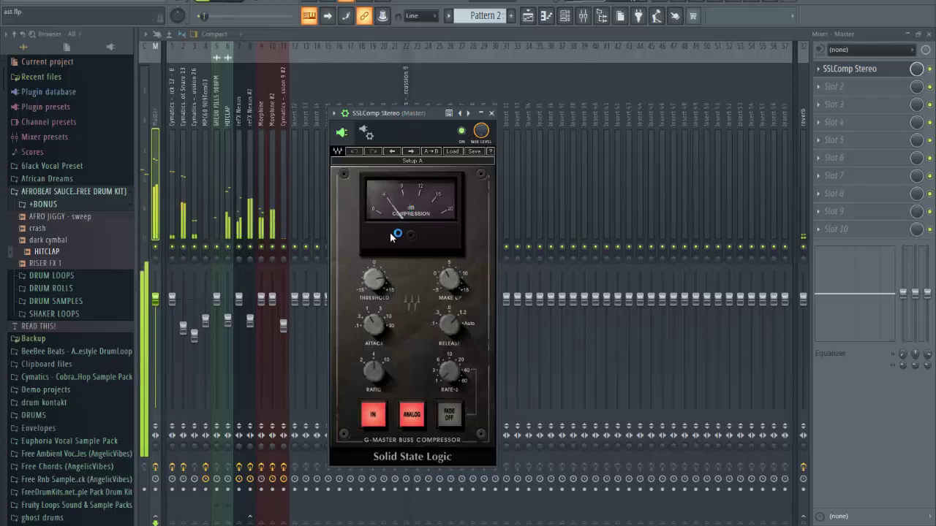
drag(376, 281, 374, 278)
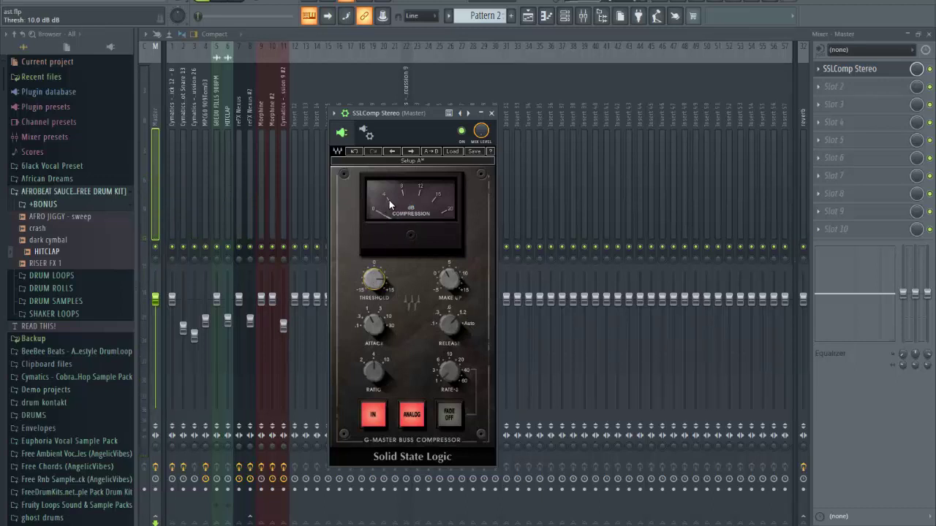
key(space)
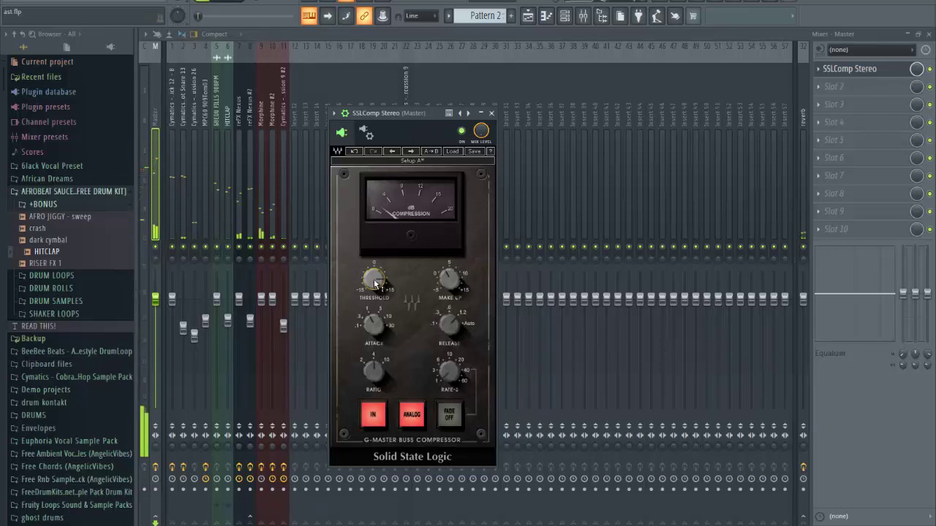
mouse_move(375, 285)
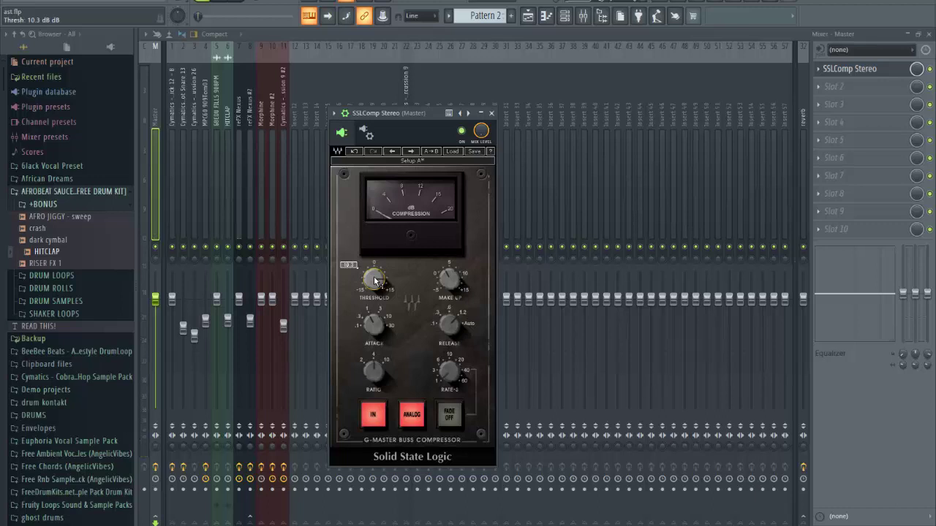
click(491, 113)
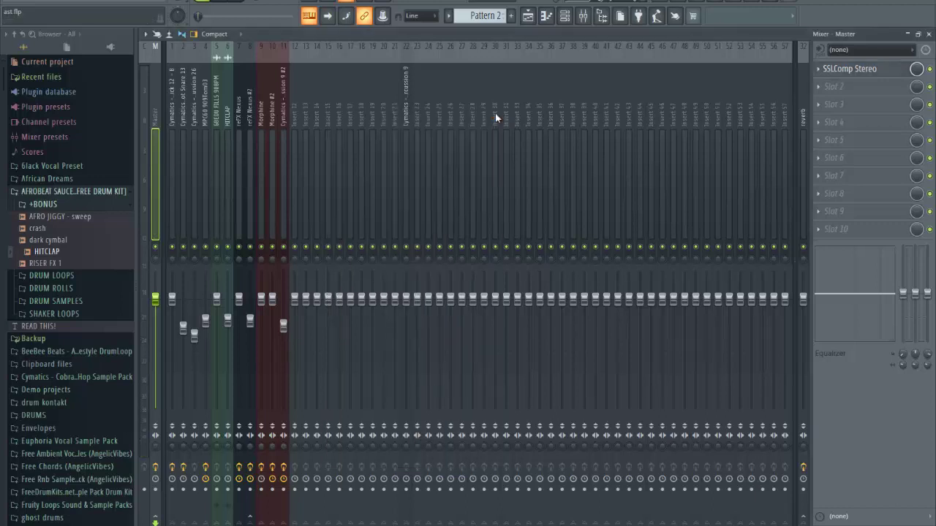
click(855, 69)
key(space)
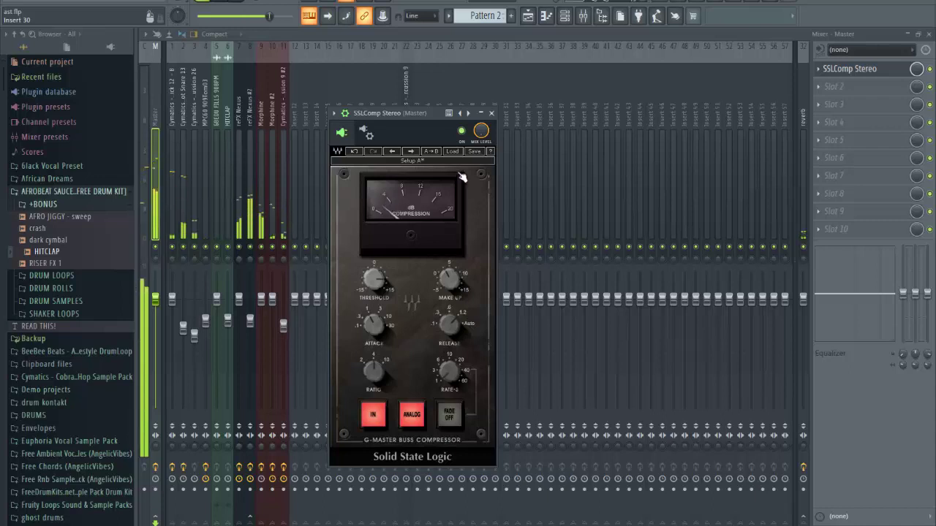
key(space)
click(492, 113)
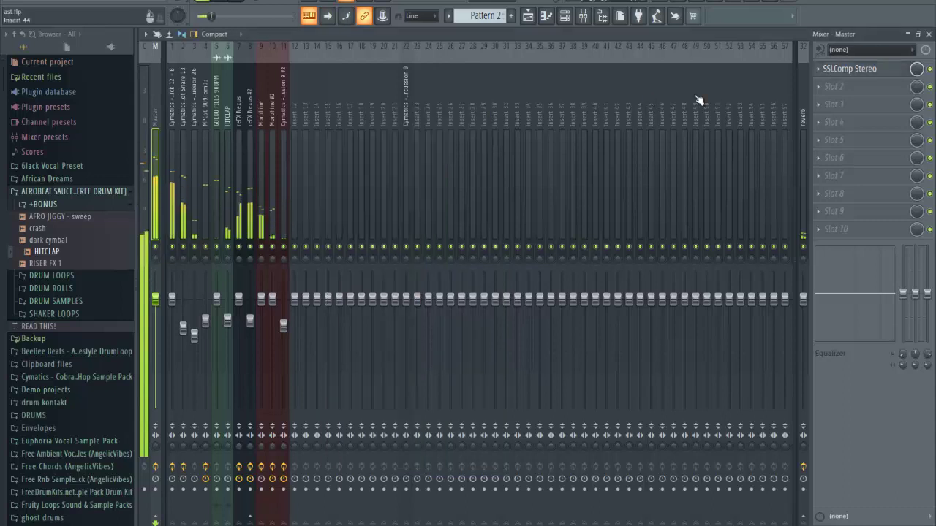
Step: Load REQ 2 Stereo into the Master's second slot and make band 6 a low-pass at about 18221 Hz with 0 gain
click(867, 88)
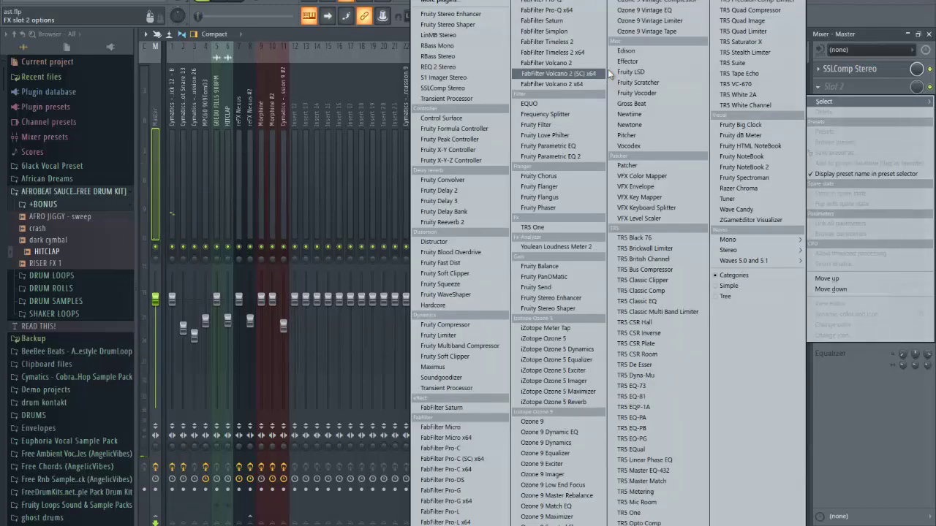
click(458, 68)
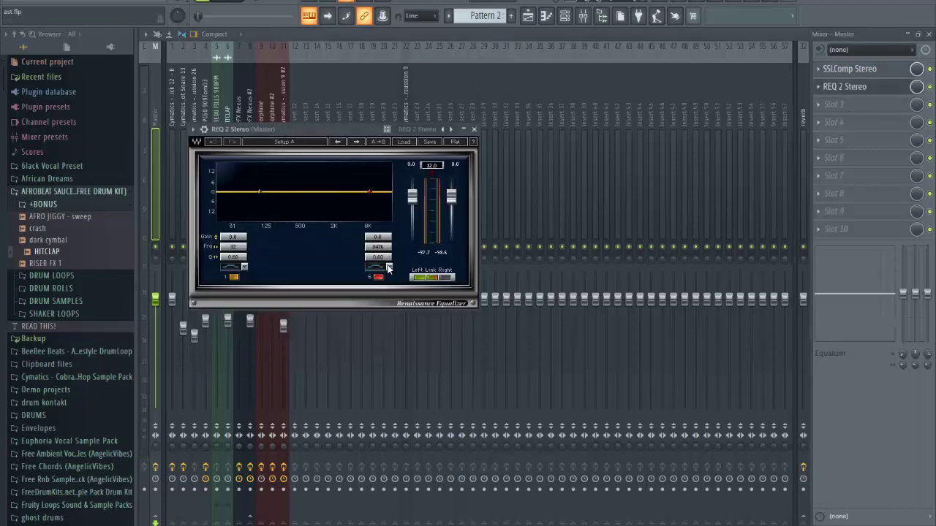
click(378, 269)
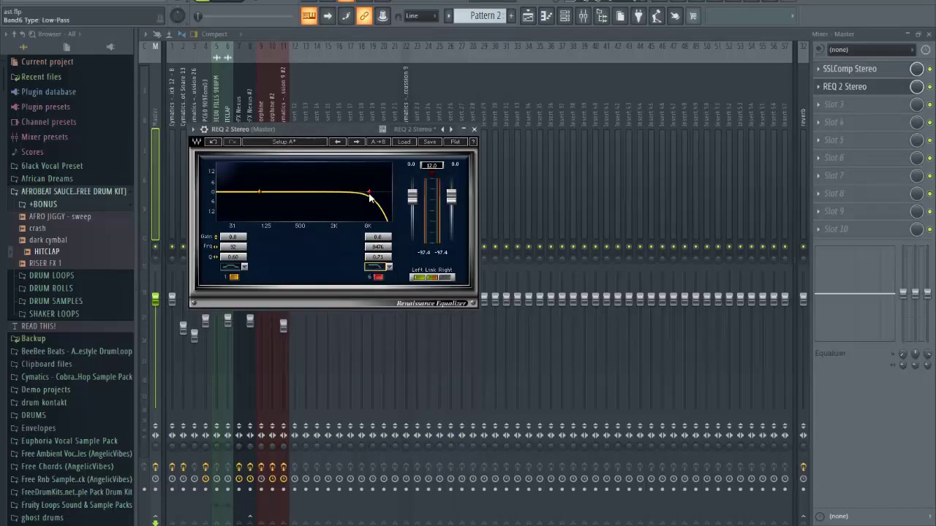
drag(369, 195, 387, 196)
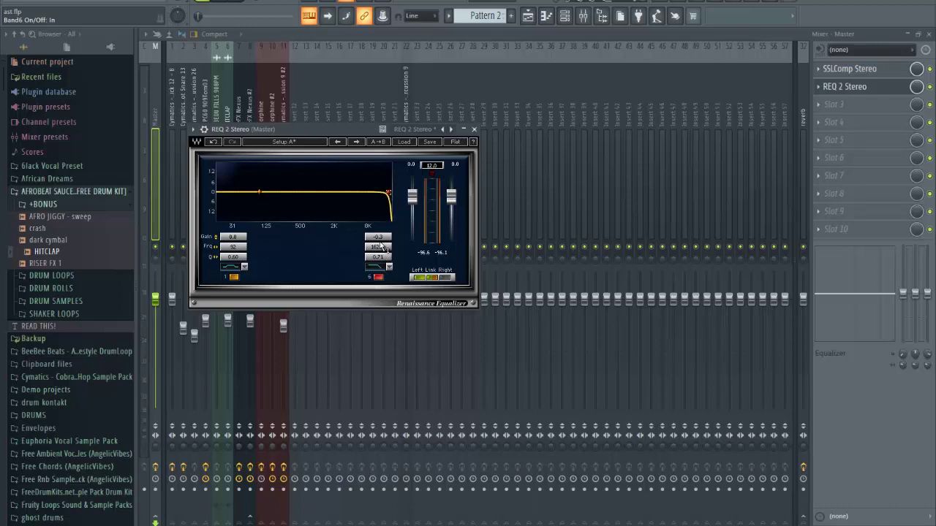
click(378, 239)
text(00)
key(Return)
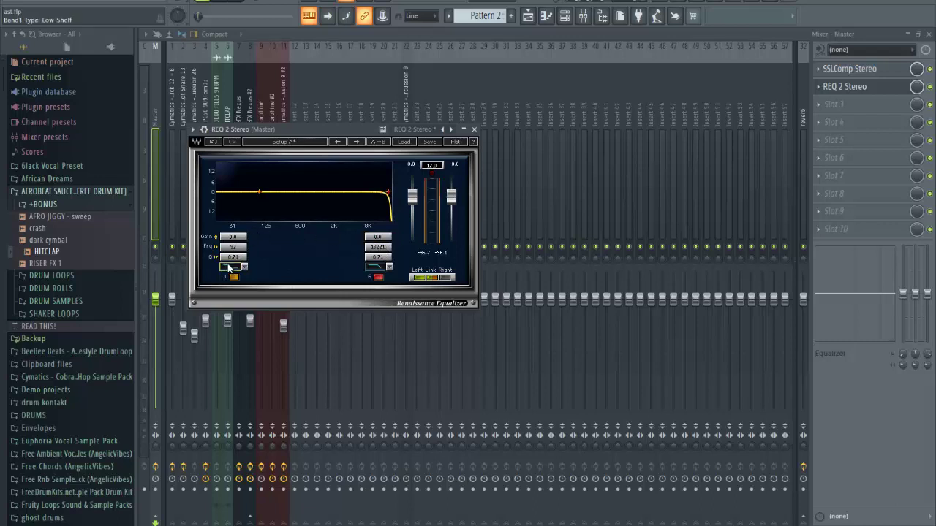
Step: Make band 1 of the REQ 2 equalizer a high-pass filter at about 21 Hz while the song plays
click(229, 268)
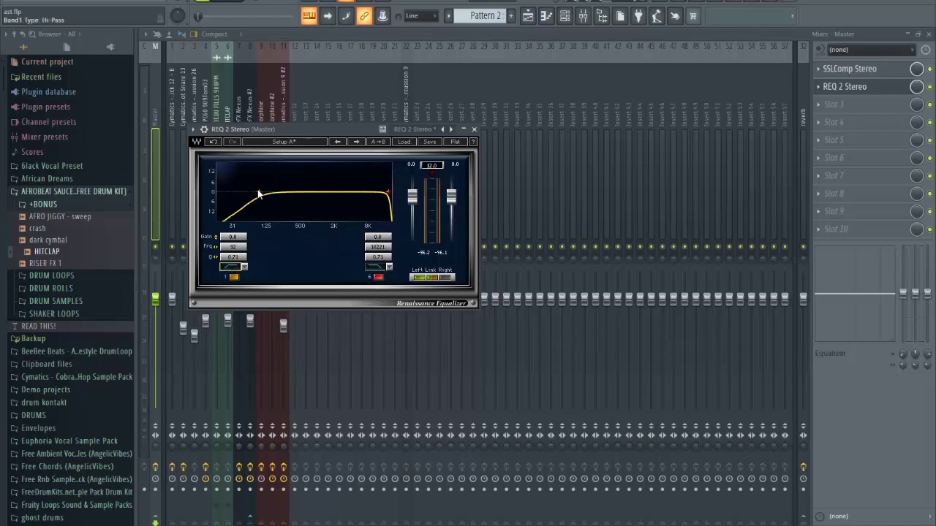
drag(258, 194, 236, 194)
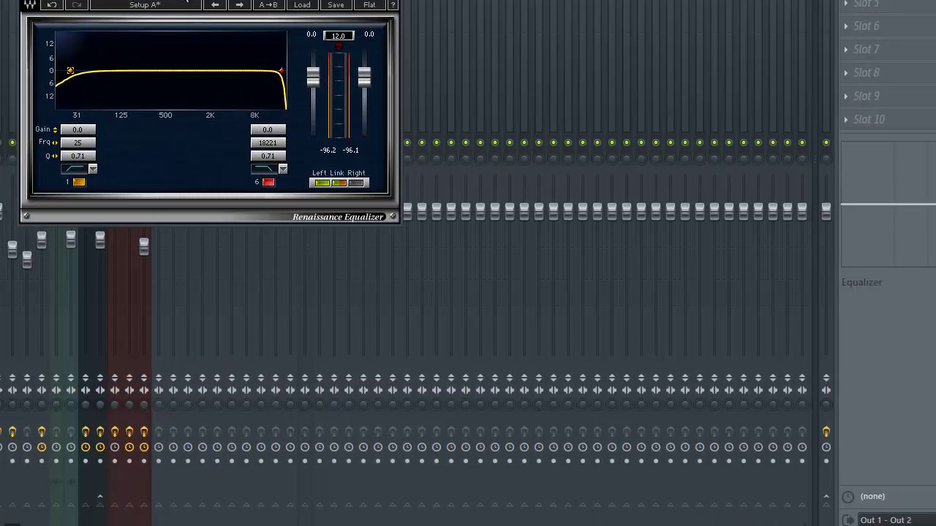
key(space)
drag(71, 74, 65, 73)
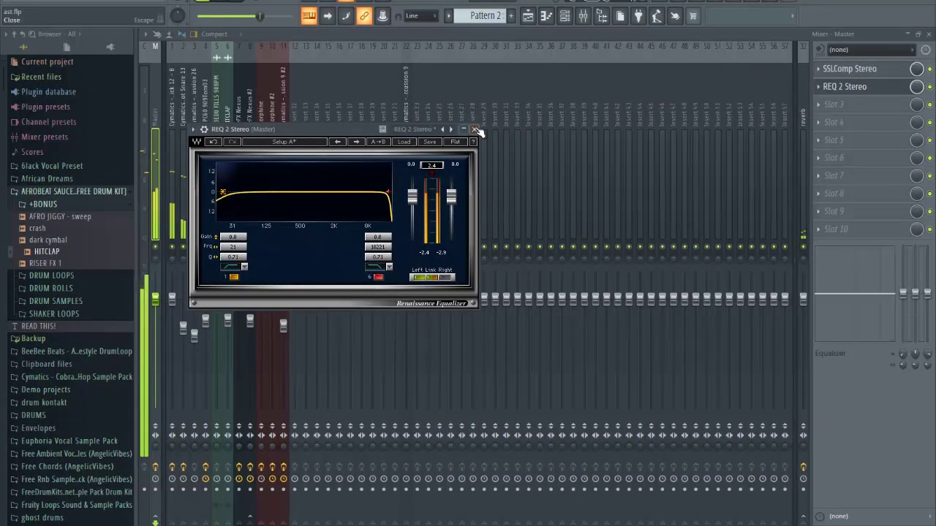
click(474, 128)
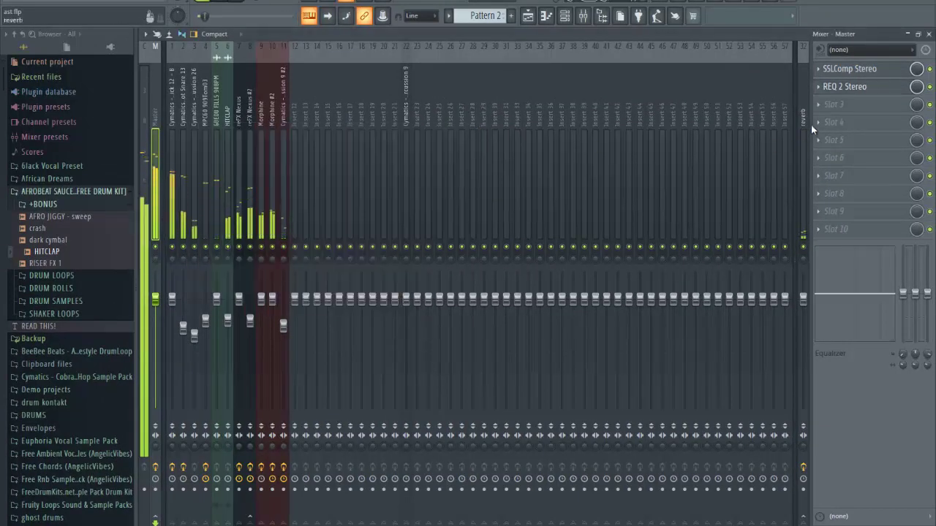
Step: Load the TR5 One mastering processor into slot 8 of the Master track and make sure the plugin is switched on
click(870, 195)
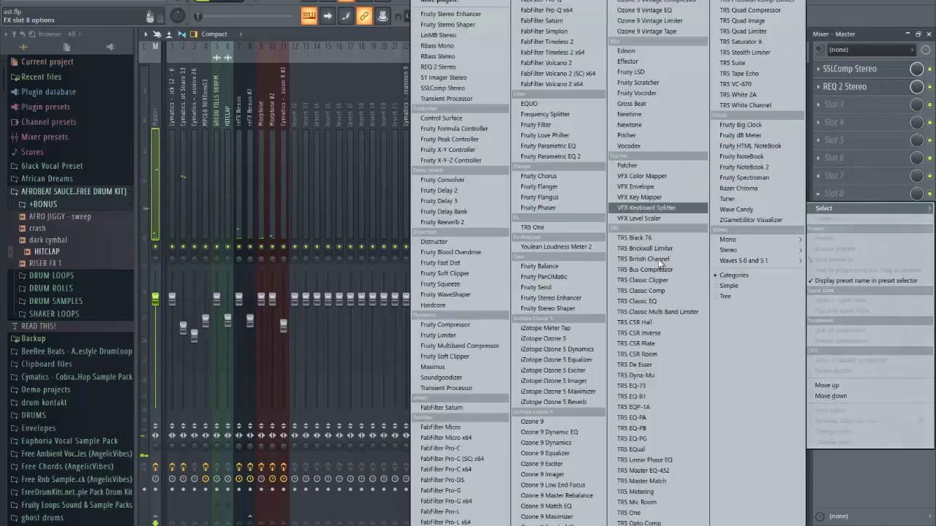
click(644, 514)
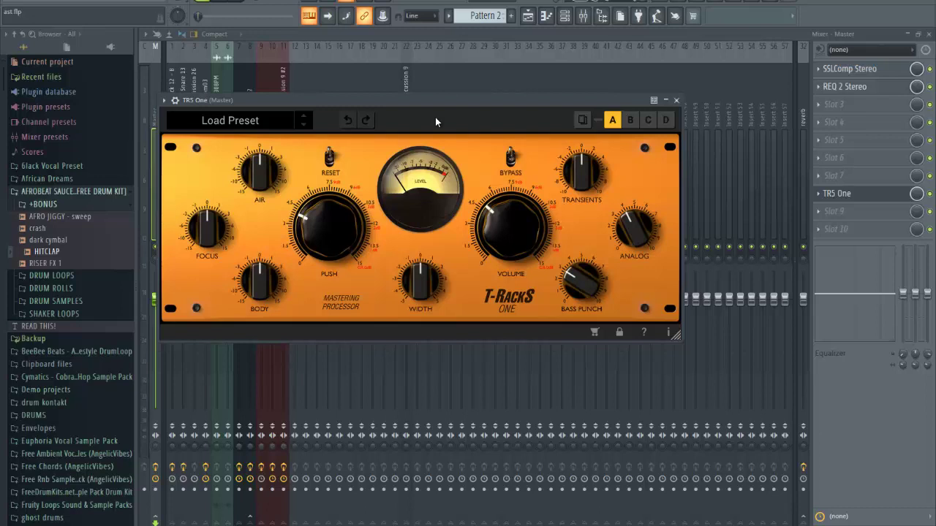
click(175, 100)
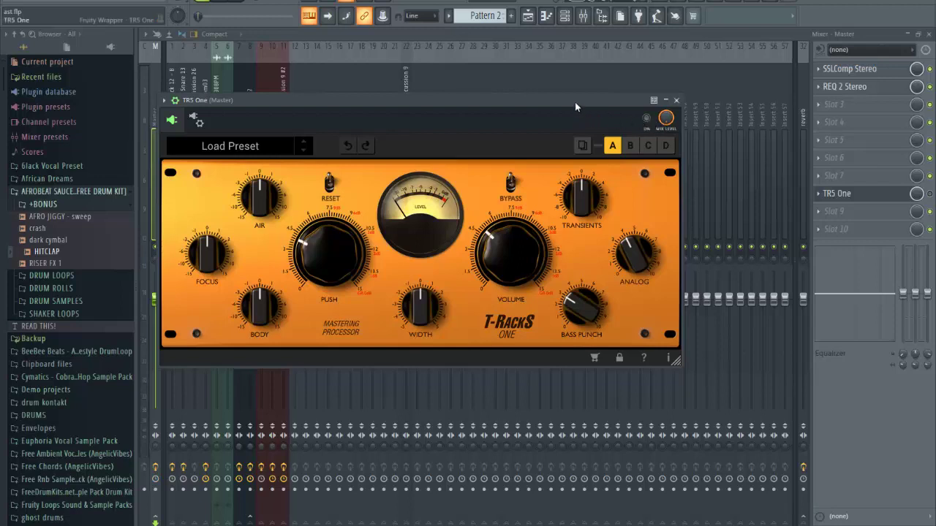
click(648, 119)
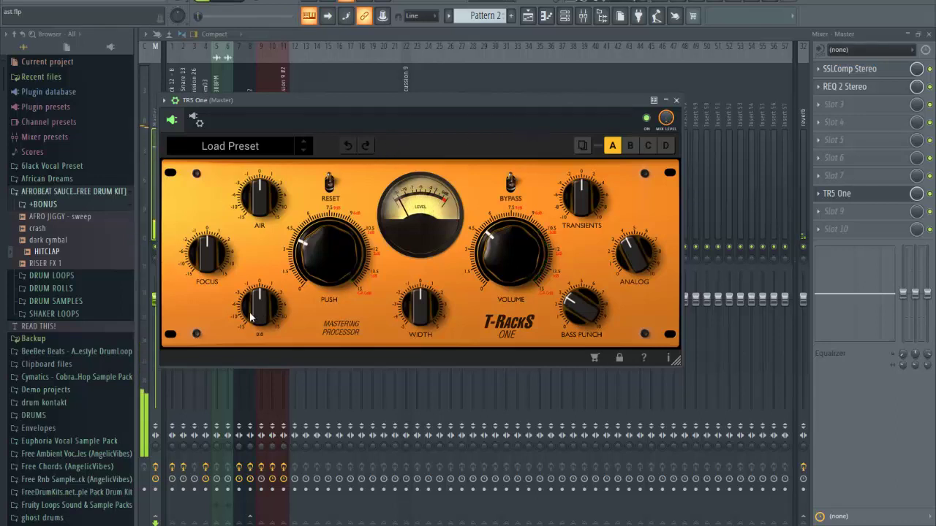
Step: Set the TR5 One body to 0.2 and volume to 5.2, and widen the stereo image slightly
mouse_move(254, 315)
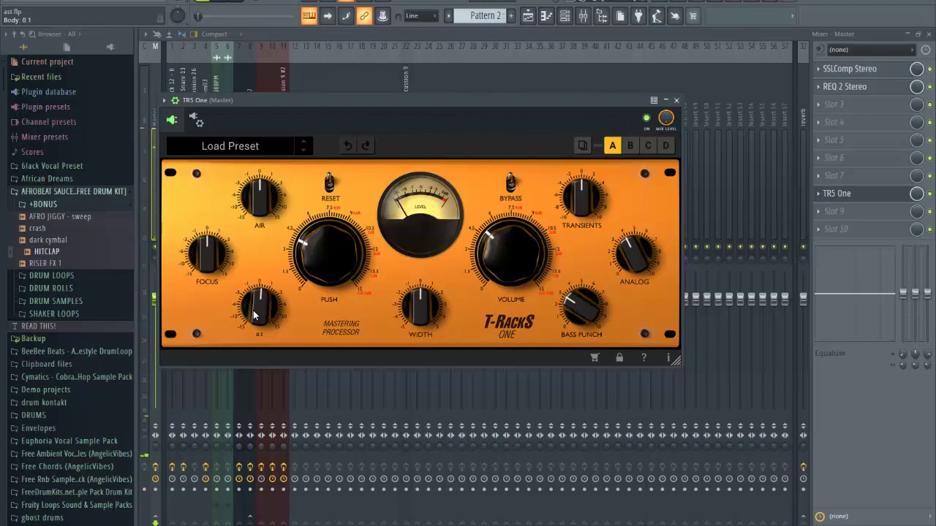
mouse_move(418, 315)
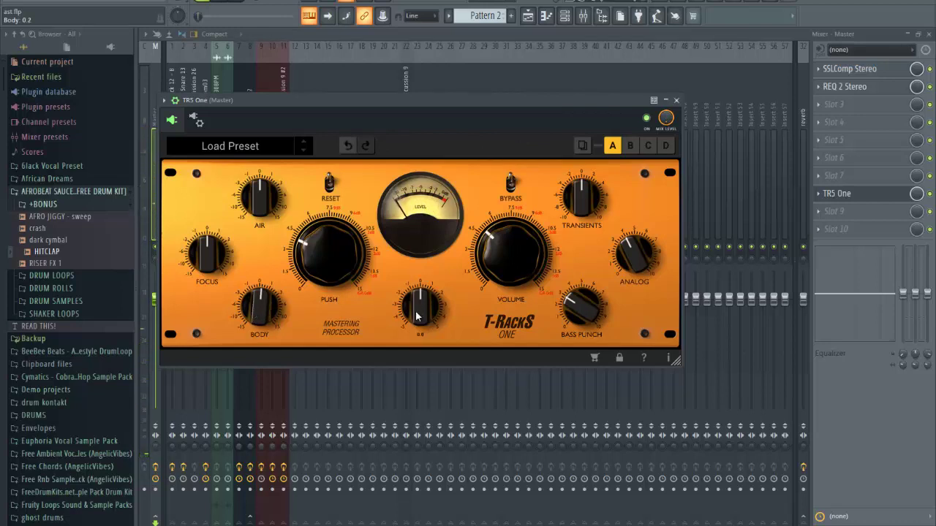
mouse_move(505, 266)
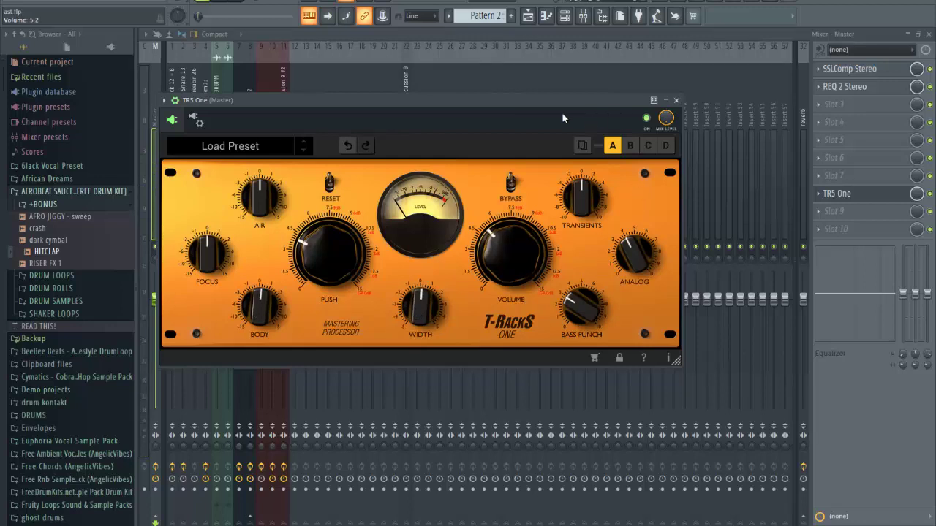
click(676, 100)
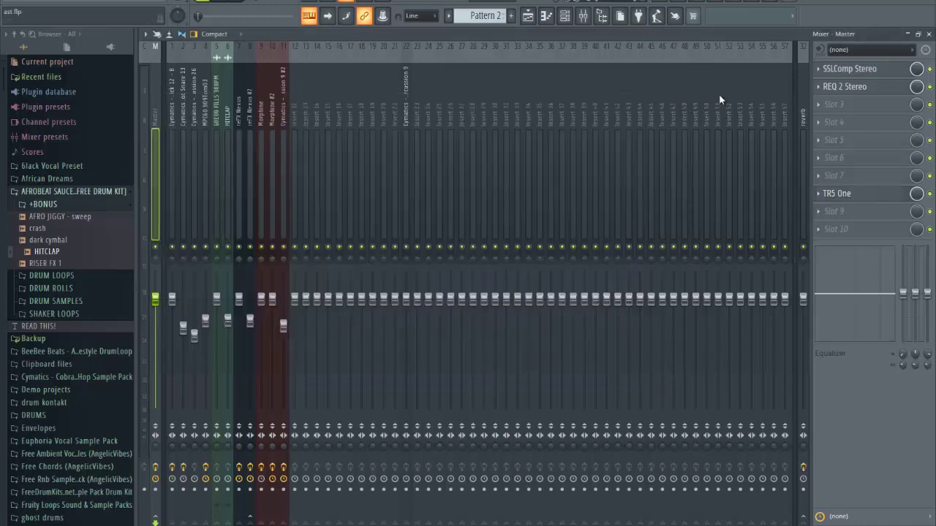
Step: Remove the Pattern 1 clip from Track 1 of the playlist and split Pattern 1 by channel
click(928, 34)
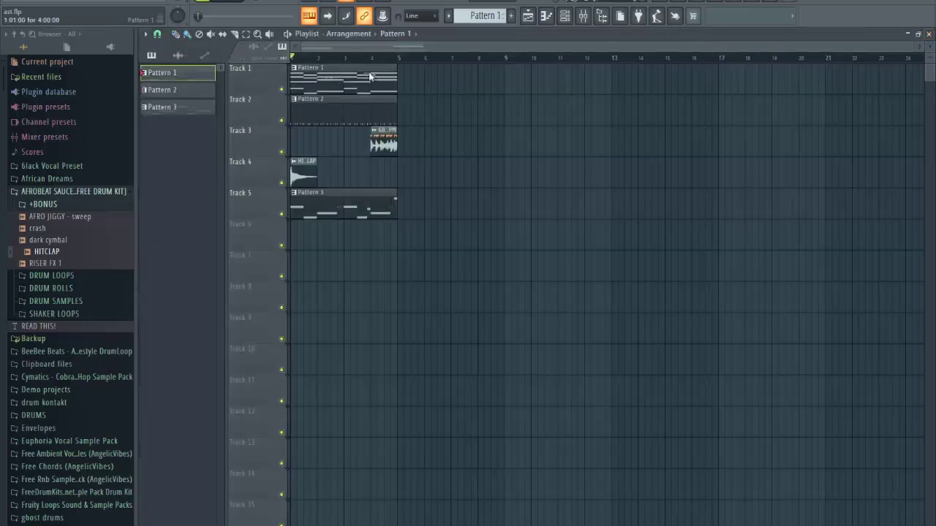
click(566, 16)
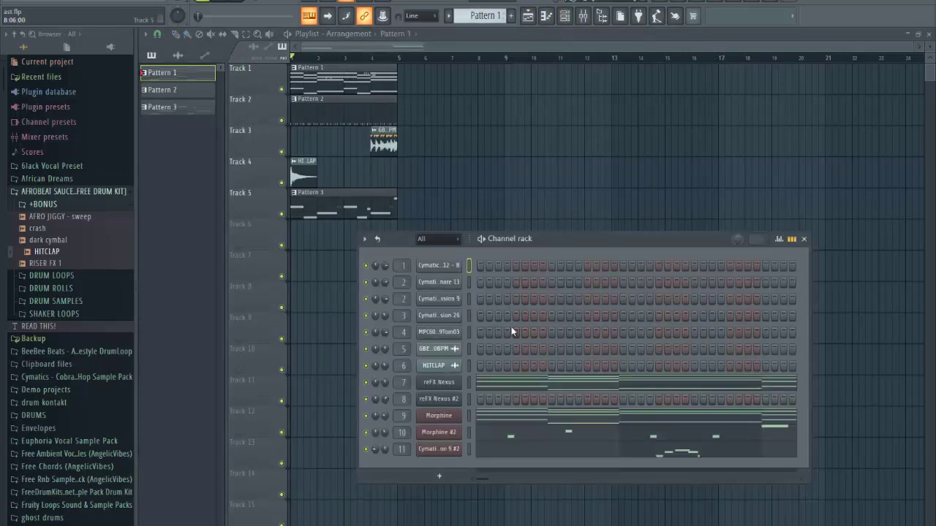
right_click(333, 81)
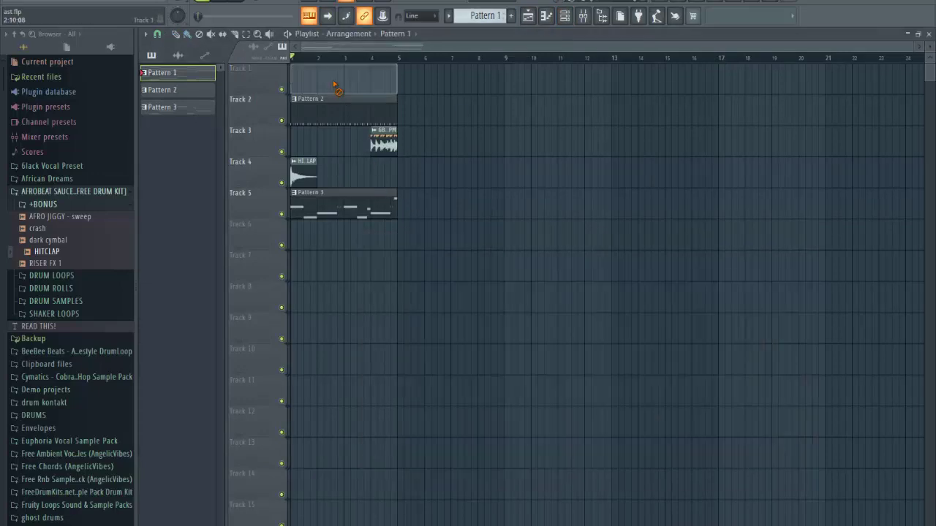
click(482, 15)
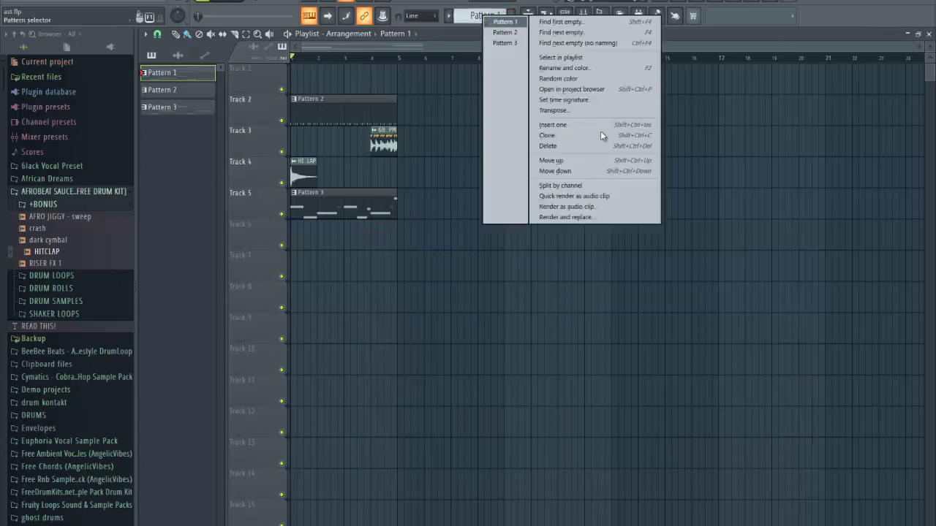
click(584, 187)
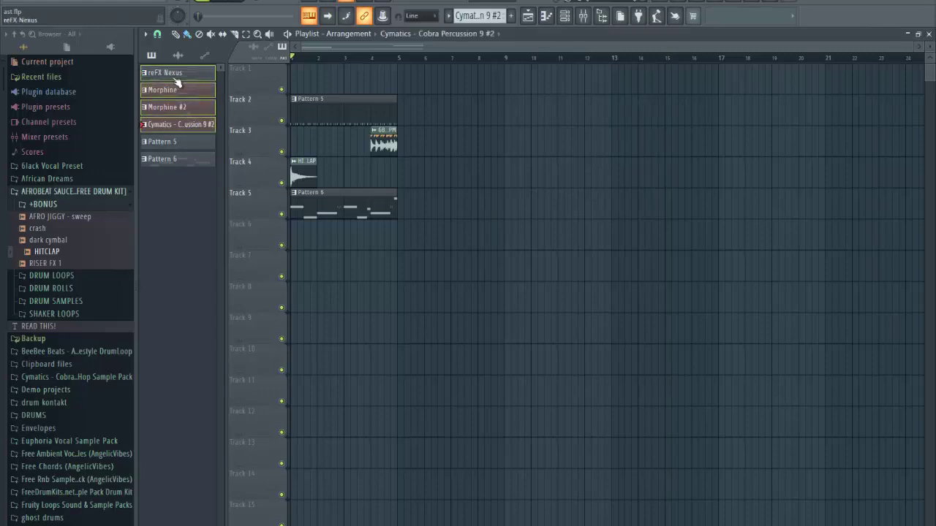
Step: Place the four split patterns, reFX Nexus through Cymatics percussion, at bar 1 on Tracks 6 to 9, and select Pattern 5
drag(176, 76, 293, 246)
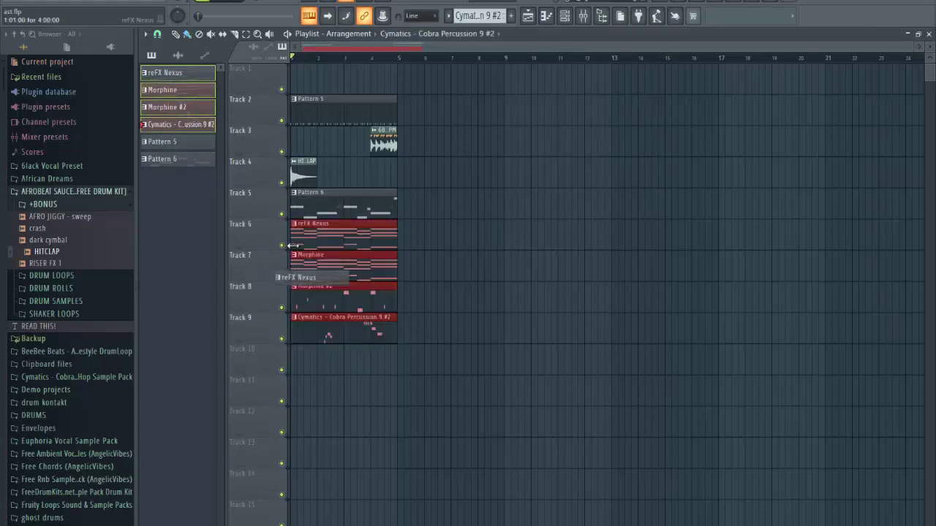
click(324, 121)
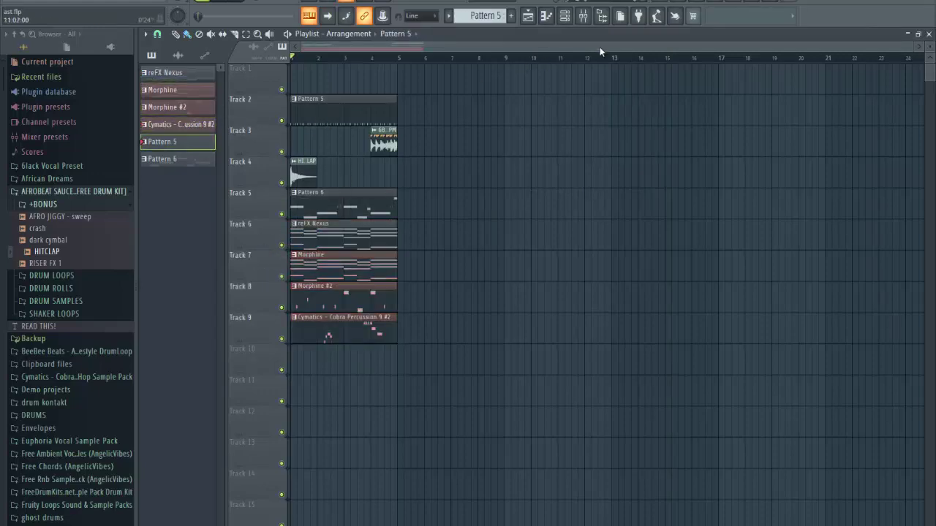
Step: Remove the Pattern 5 clip from Track 2, split the pattern by channel, and place the five resulting drum patterns at bar 1 on Tracks 10 to 14
click(565, 16)
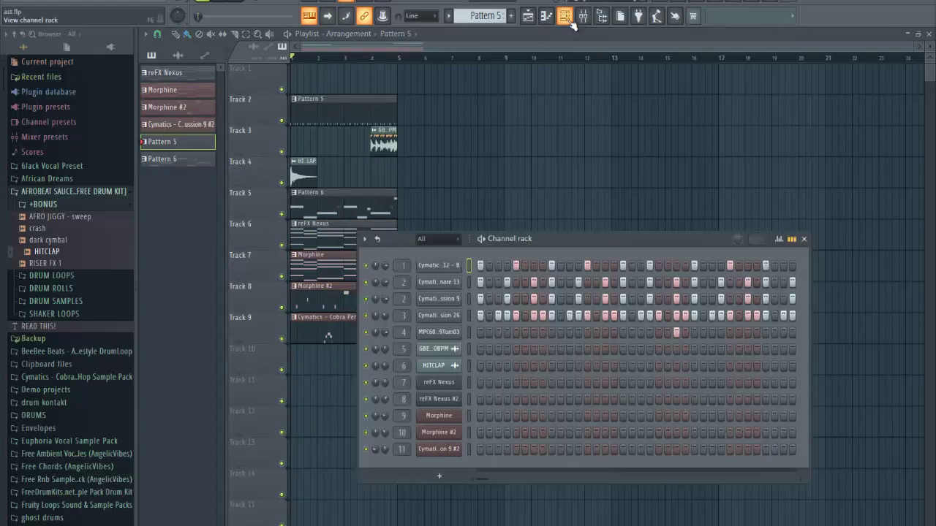
click(566, 16)
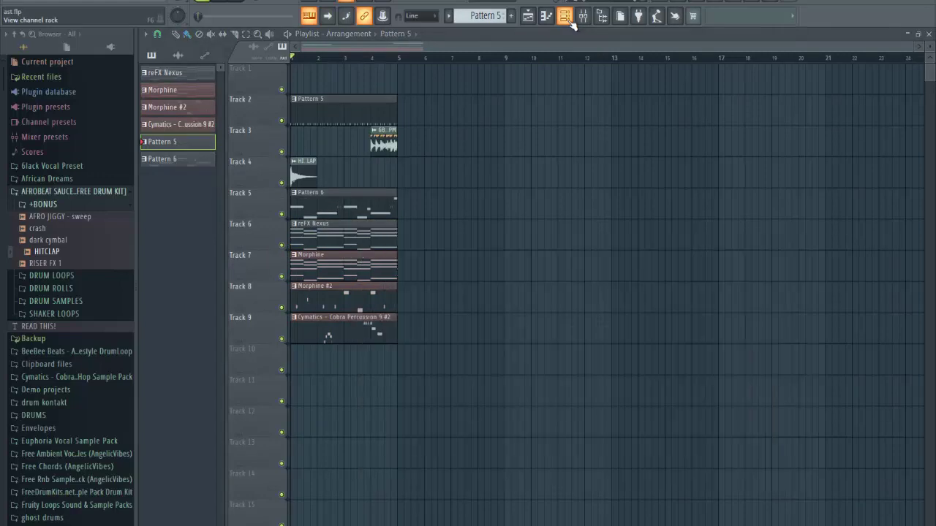
right_click(306, 109)
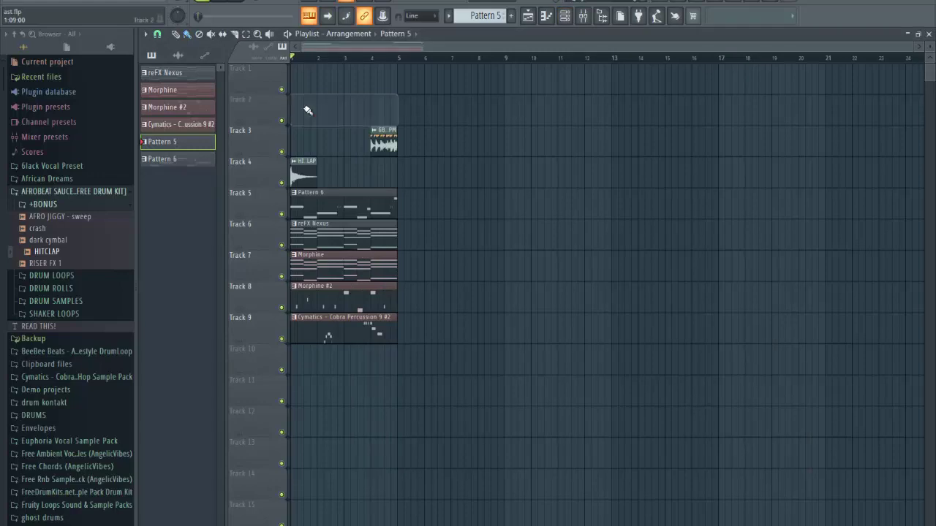
click(476, 12)
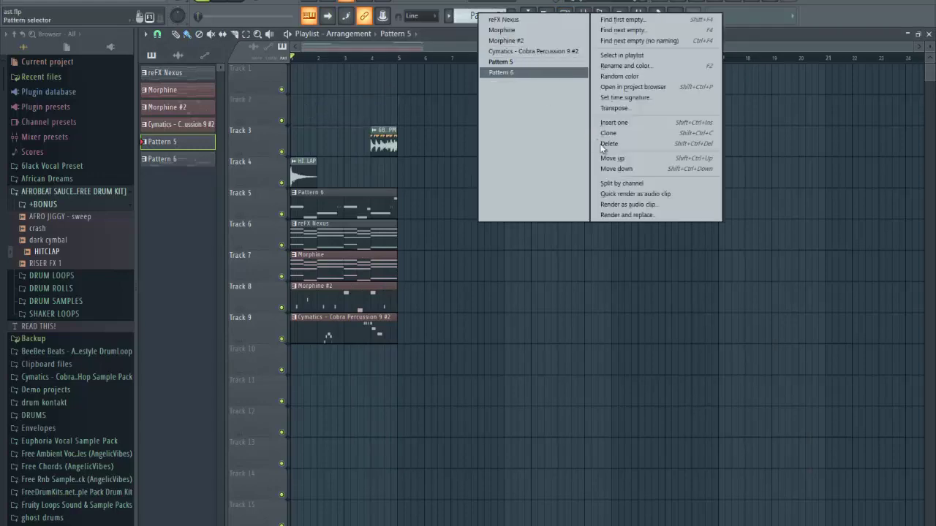
click(608, 183)
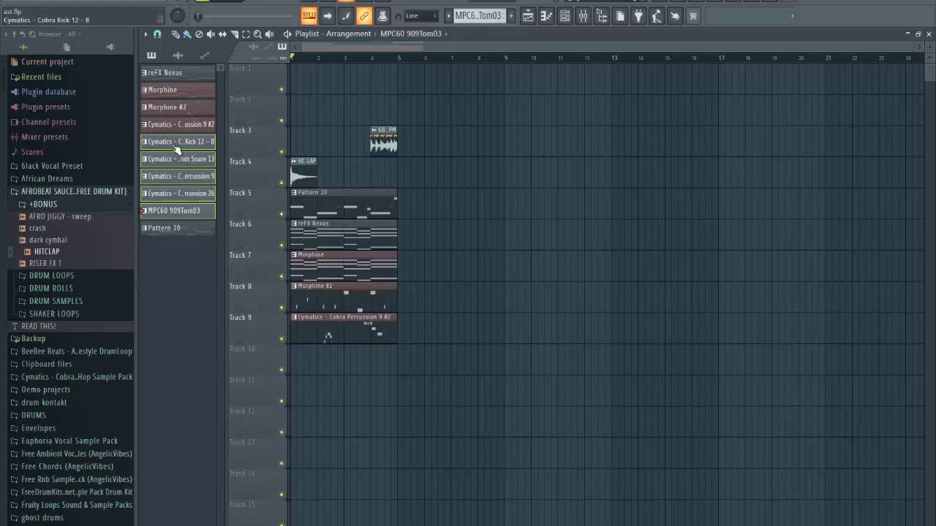
drag(175, 148, 299, 367)
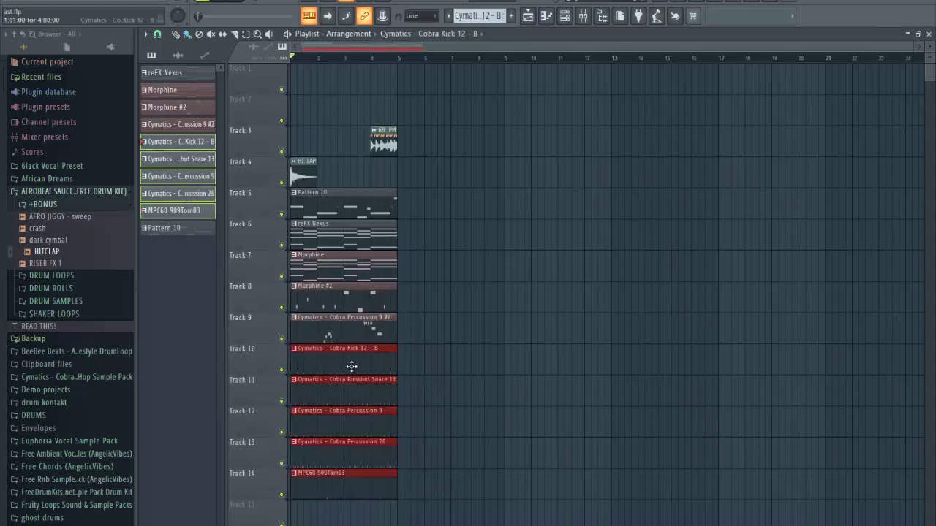
Step: Leave only Tracks 6 and 11 unmuted and repeat the reFX Nexus and Cobra Rimshot Snare 13 clips at bars 5 and 9
right_click(283, 245)
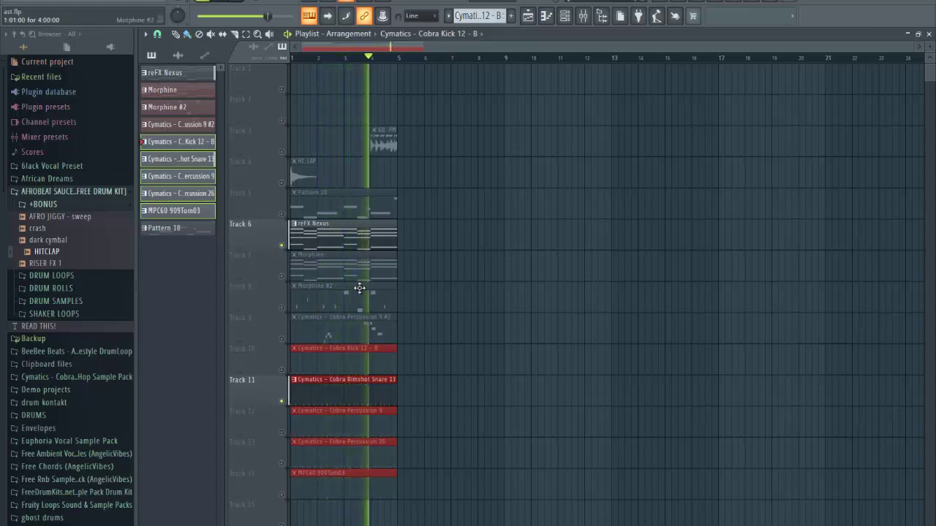
click(344, 238)
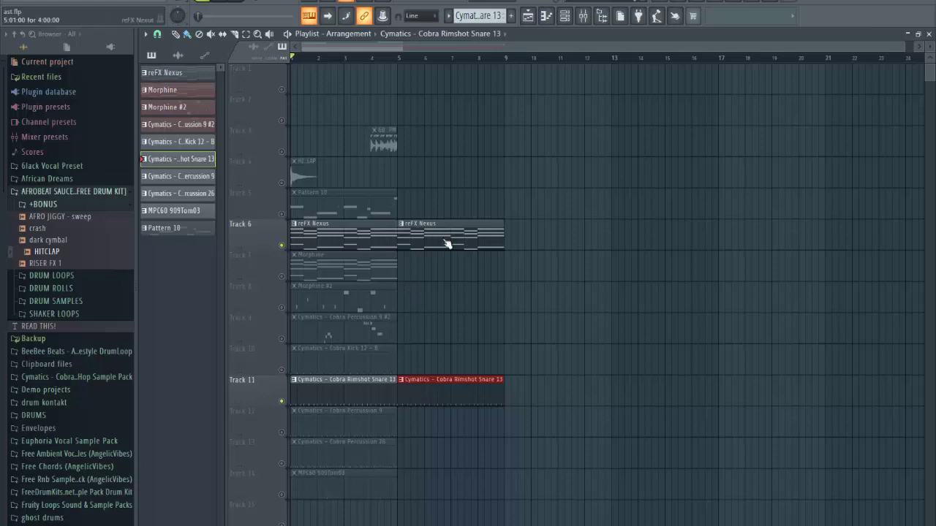
click(512, 246)
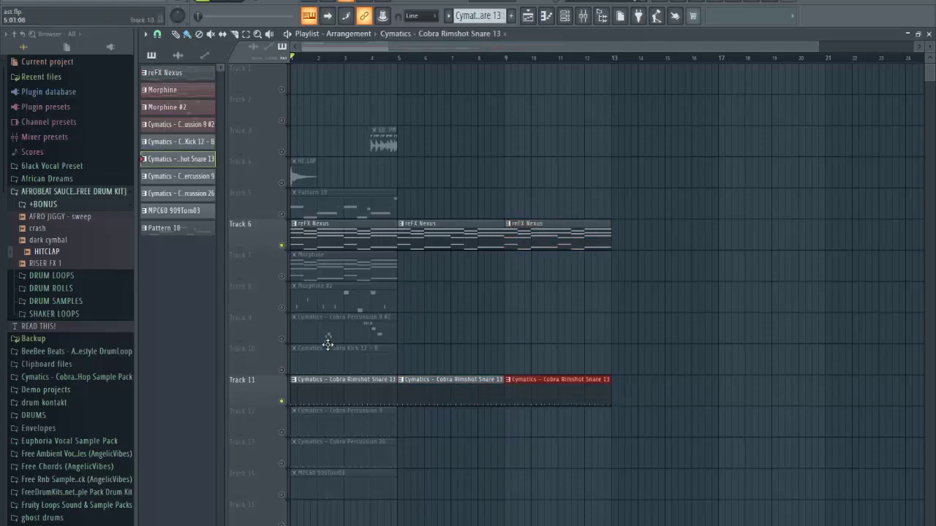
Step: Unmute Tracks 8, 9, 4 and 3, and add another HITCLAP clip at bar 5 on Track 4
click(282, 308)
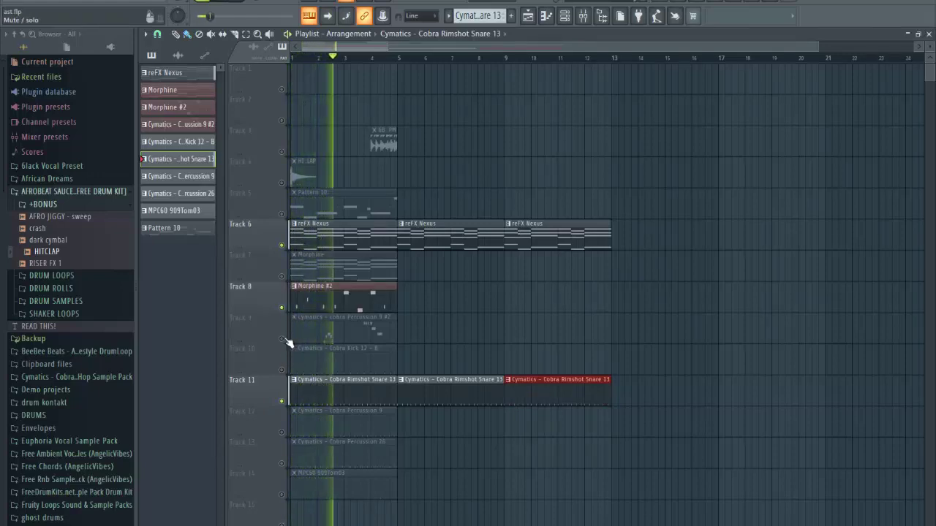
click(282, 339)
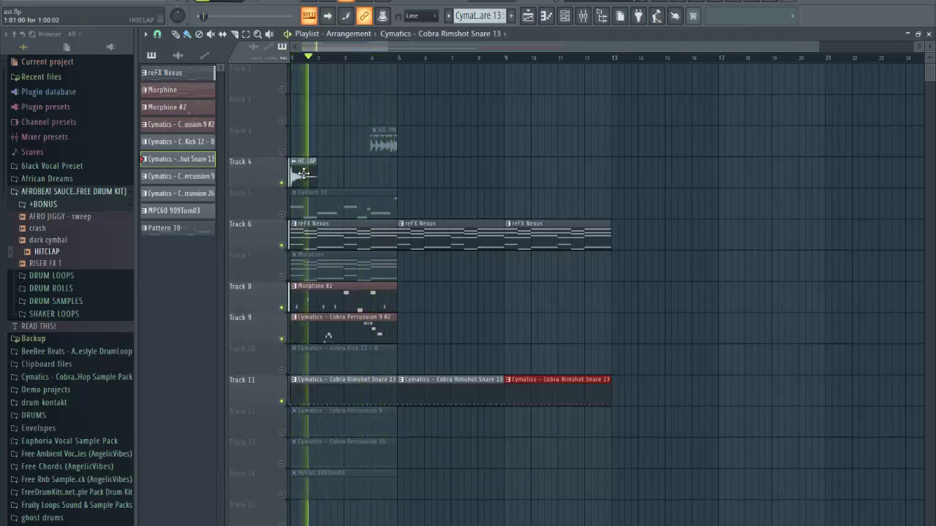
click(303, 173)
click(407, 175)
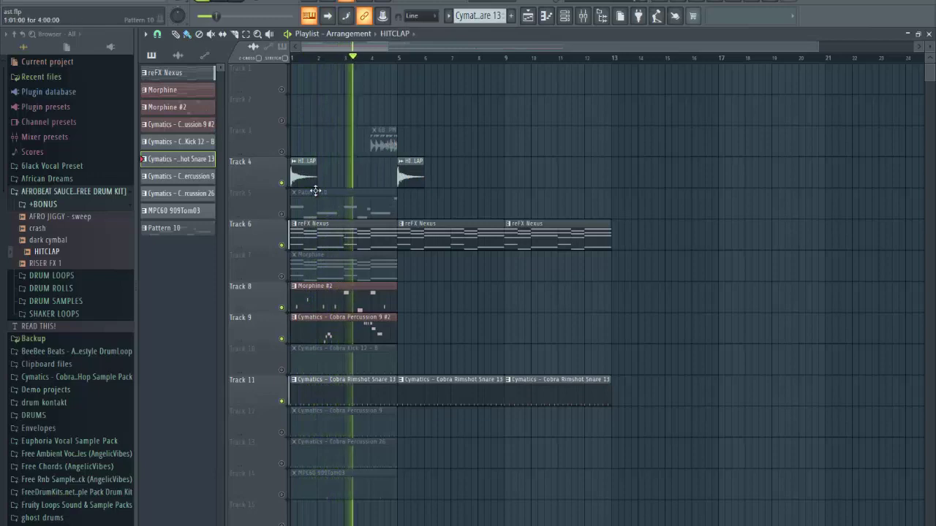
click(282, 152)
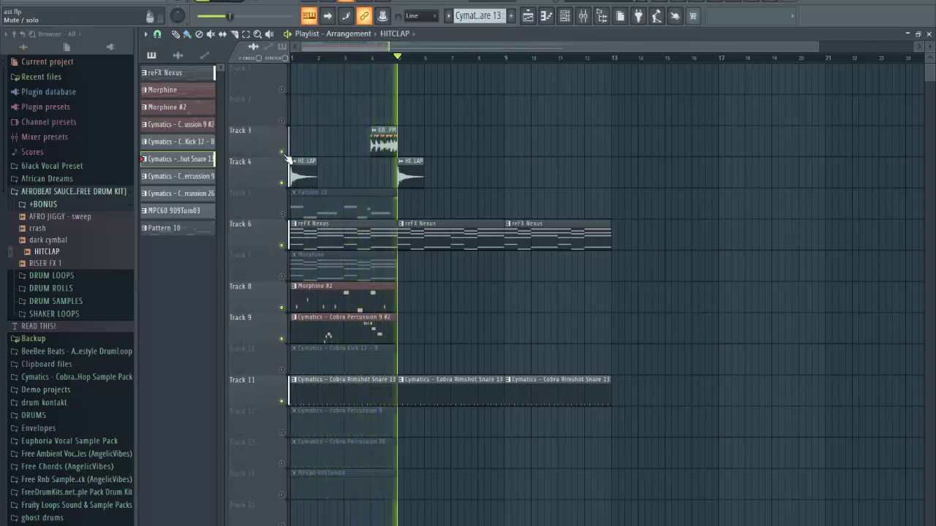
Step: Replace the bar 1 Cobra Kick 12 clip with clips at bars 5 and 9 on Track 10, and unmute that track
click(365, 363)
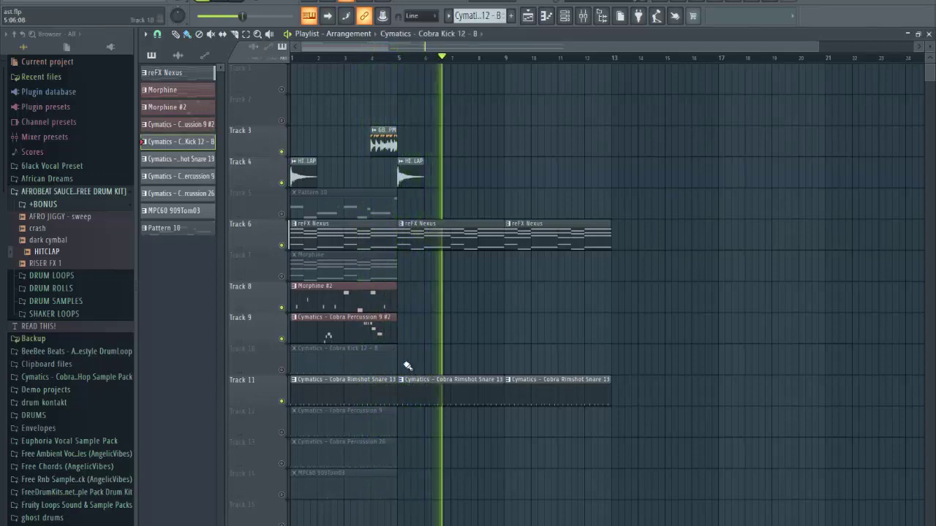
key(space)
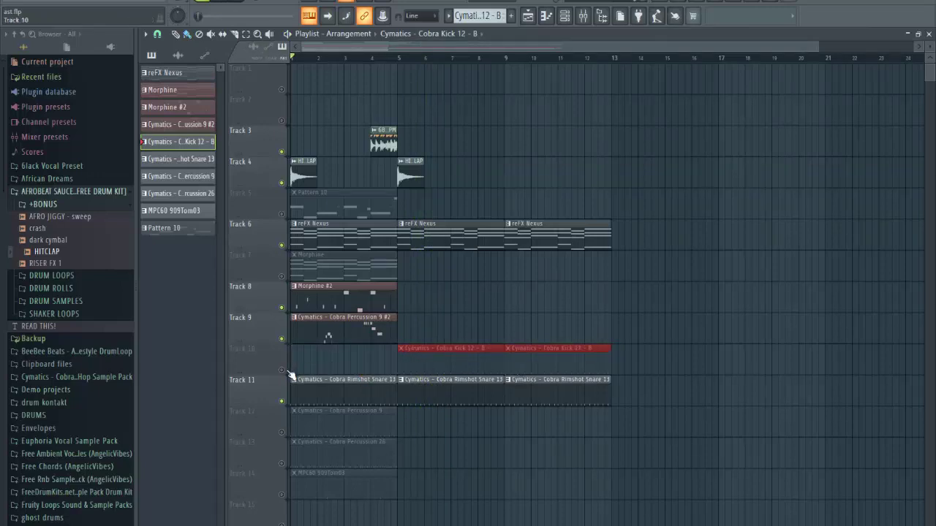
click(289, 372)
key(space)
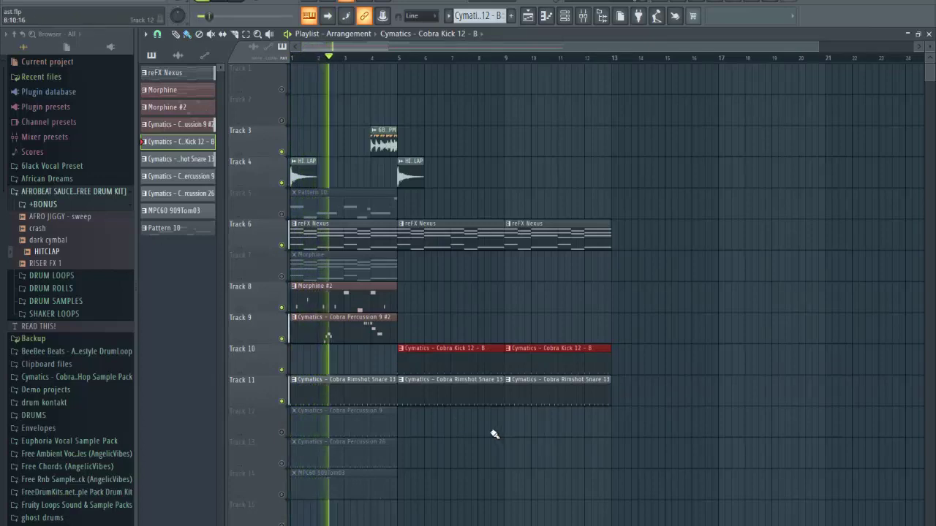
click(289, 437)
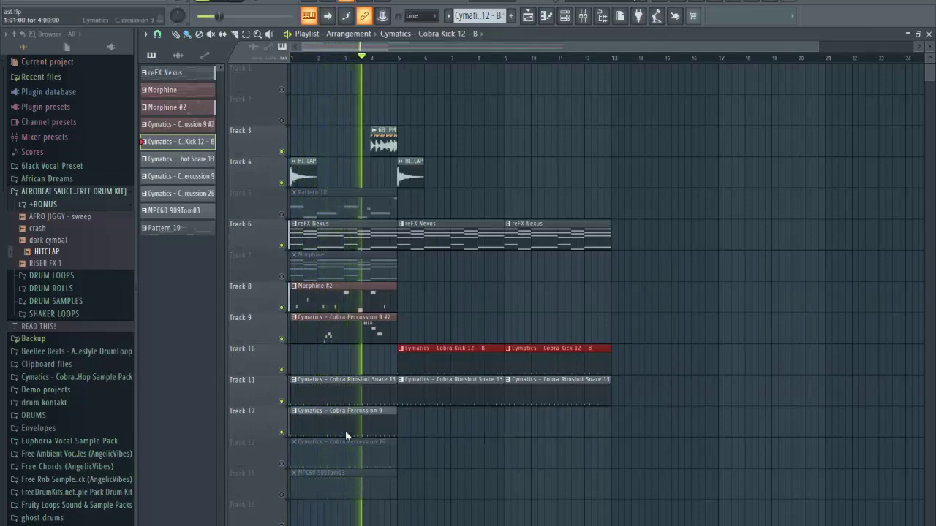
click(282, 432)
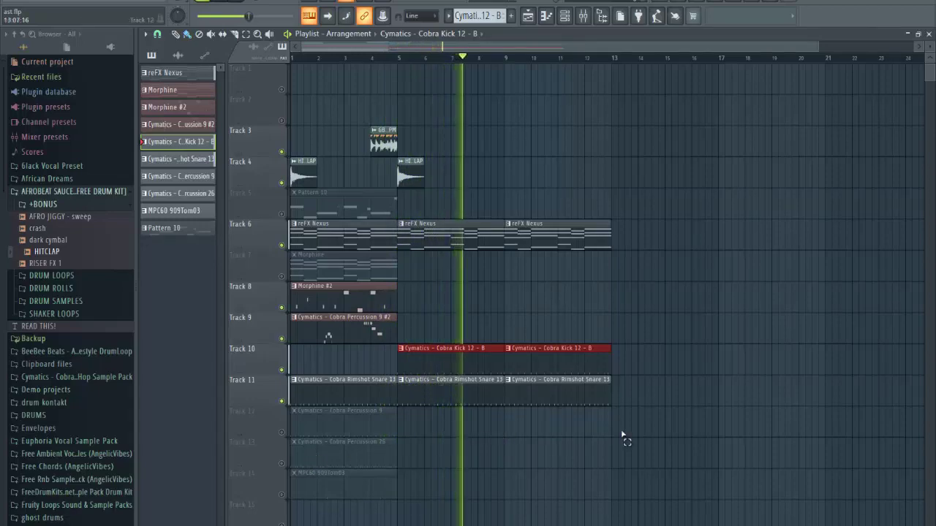
Step: Duplicate the bars 5 to 12 clips on Tracks 6, 10 and 11 to bar 13, and repeat the Track 3 and HITCLAP clips at bars 12 and 13
drag(621, 435, 429, 236)
key(ctrl+b)
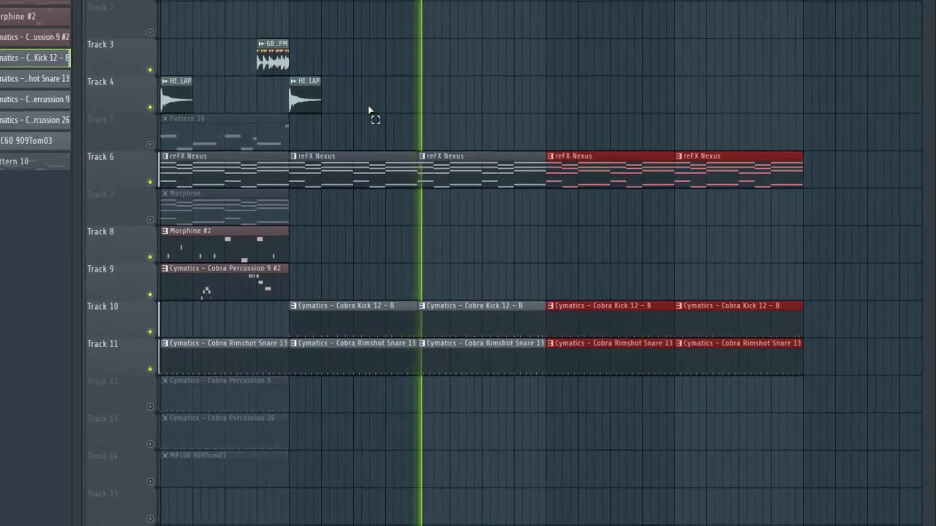
drag(397, 133, 522, 66)
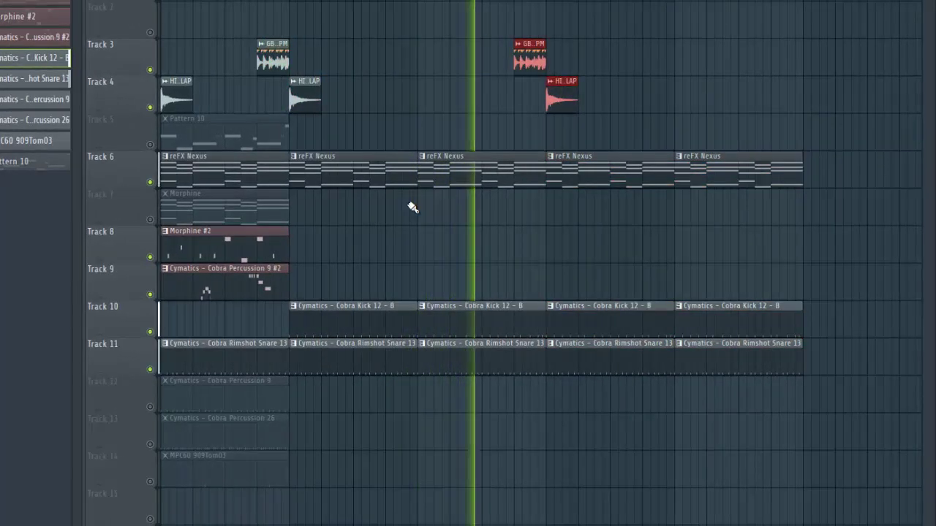
key(space)
Step: Unmute Track 13, move the Cobra Percussion 26 clip to bar 5, and repeat it at bars 9, 13 and 17
click(150, 444)
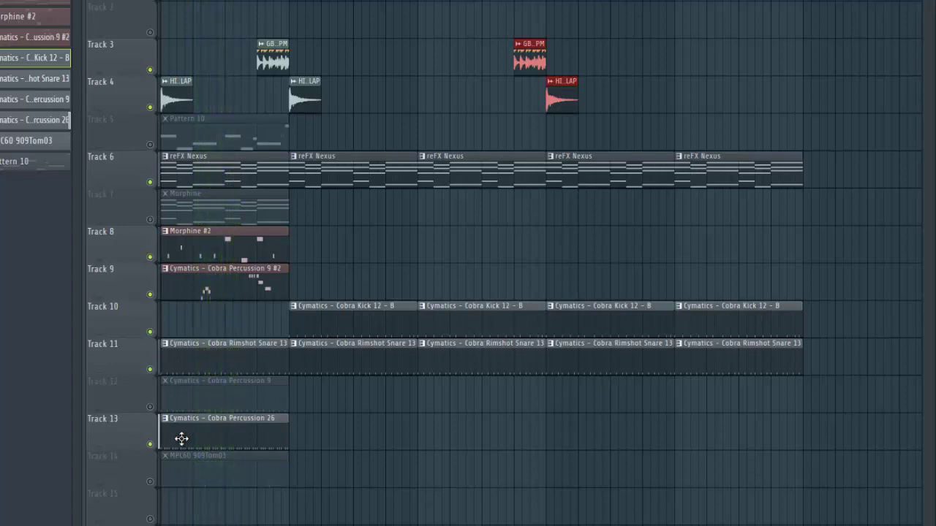
key(space)
drag(181, 439, 434, 441)
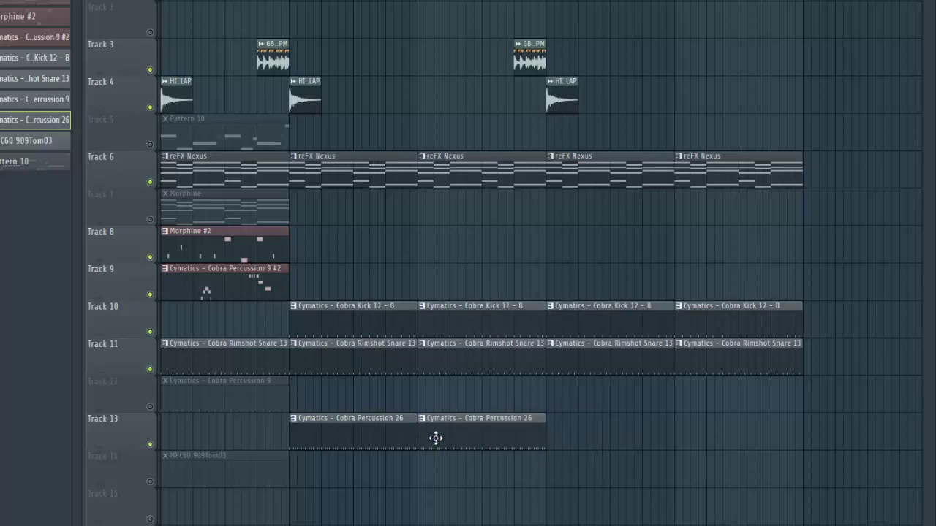
drag(563, 414, 578, 432)
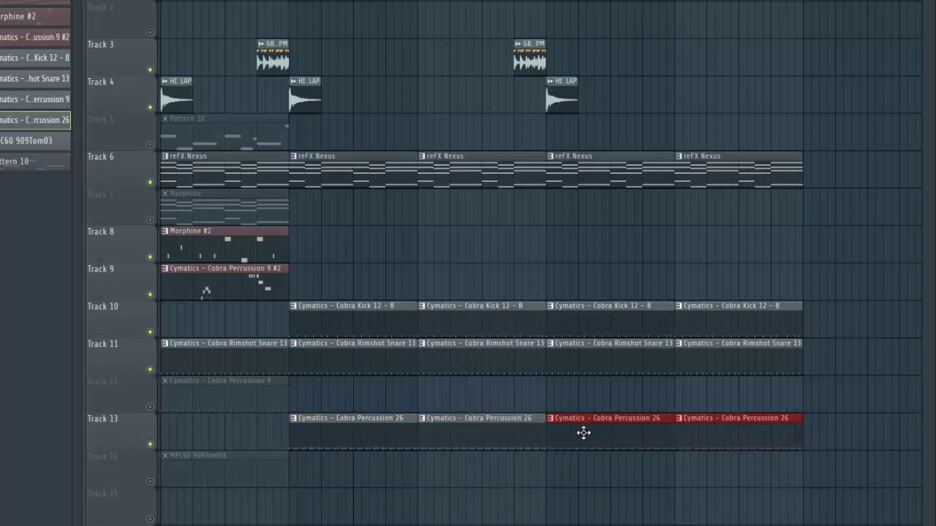
Step: Unmute Track 14 and repeat the MPC60 909Tom03 clip at bars 5, 9, 13 and 17
click(158, 484)
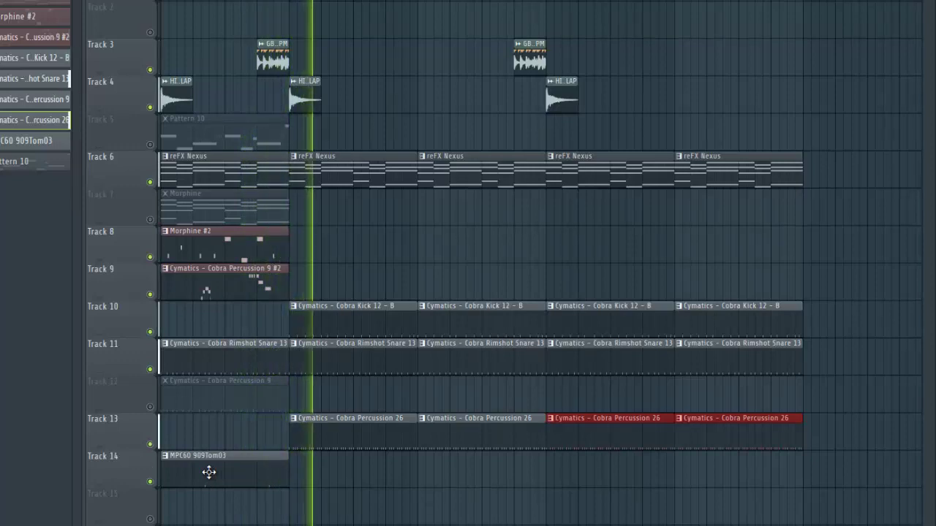
mouse_move(209, 472)
mouse_down()
mouse_move(344, 470)
mouse_move(337, 471)
mouse_up()
drag(437, 472, 460, 472)
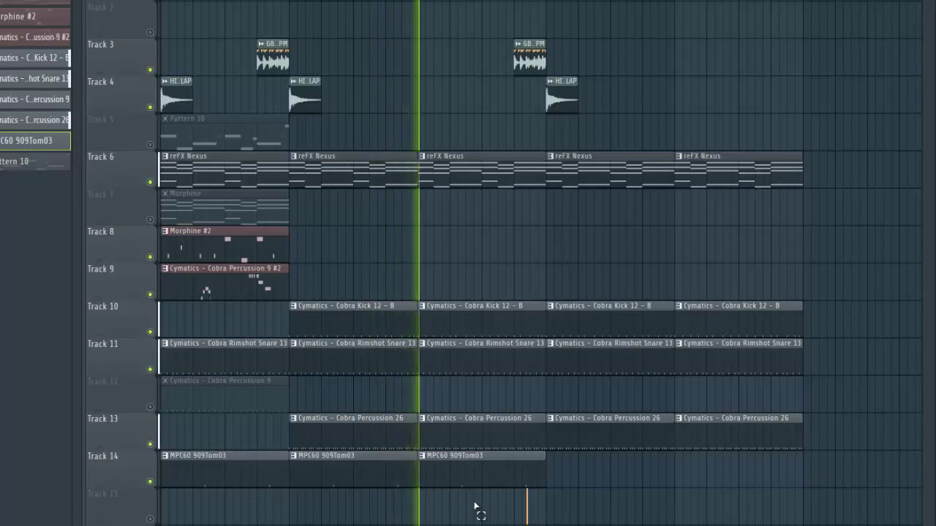
drag(476, 507, 606, 485)
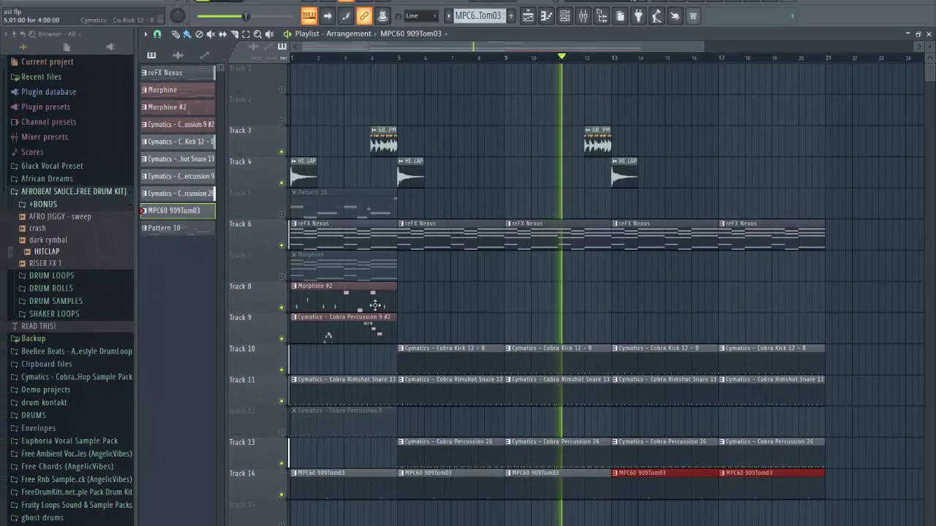
Step: Place a Morphine clip at bar 13 on Track 7, unmute the track, and remove the clip at bar 1
click(387, 267)
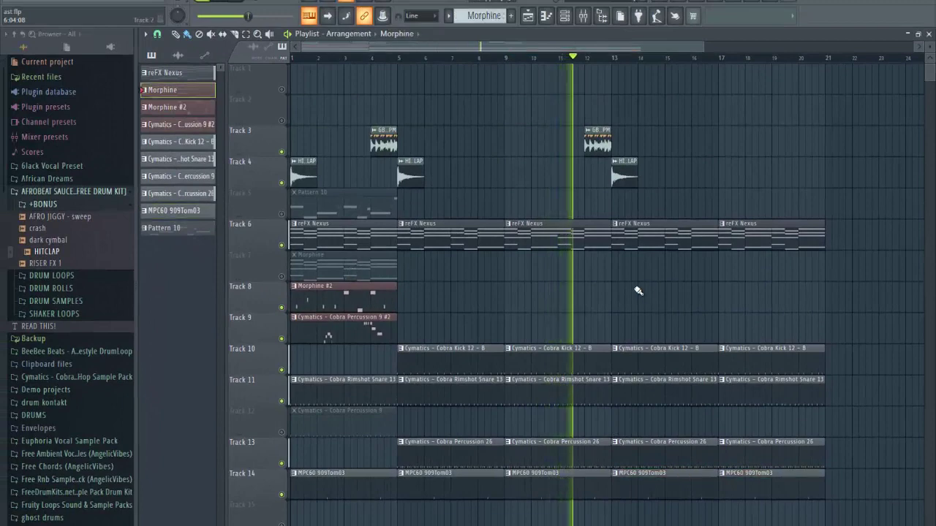
click(622, 267)
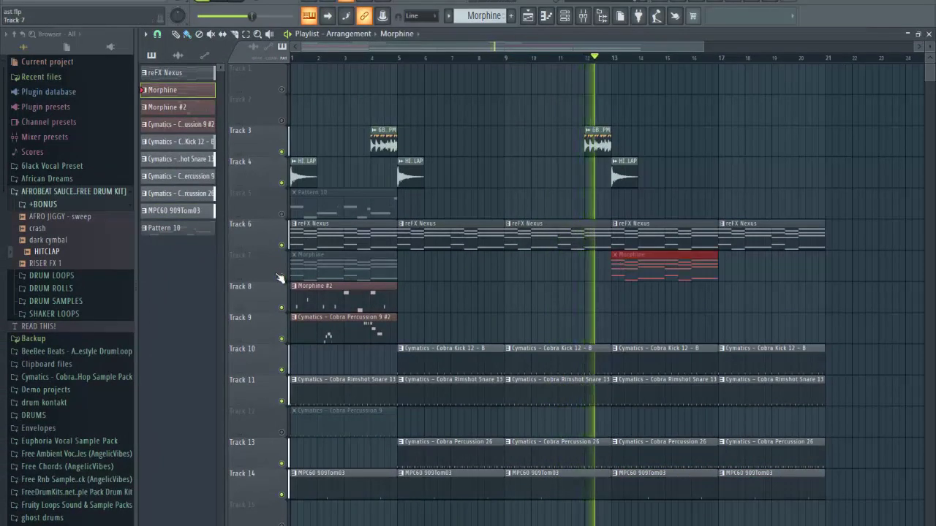
click(281, 276)
right_click(323, 274)
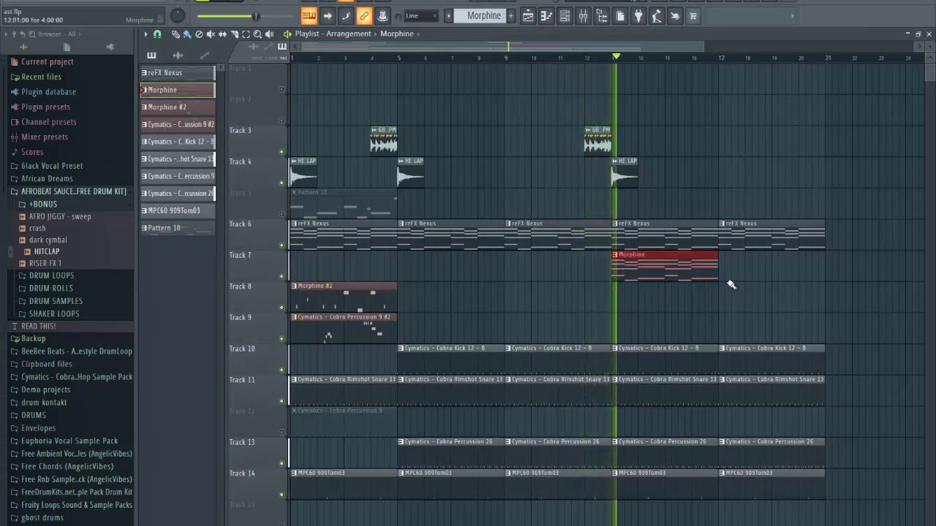
Step: Add Morphine #2 clips at bars 13 and 17 on Track 8, and a Morphine clip at bar 17 on Track 7
click(373, 303)
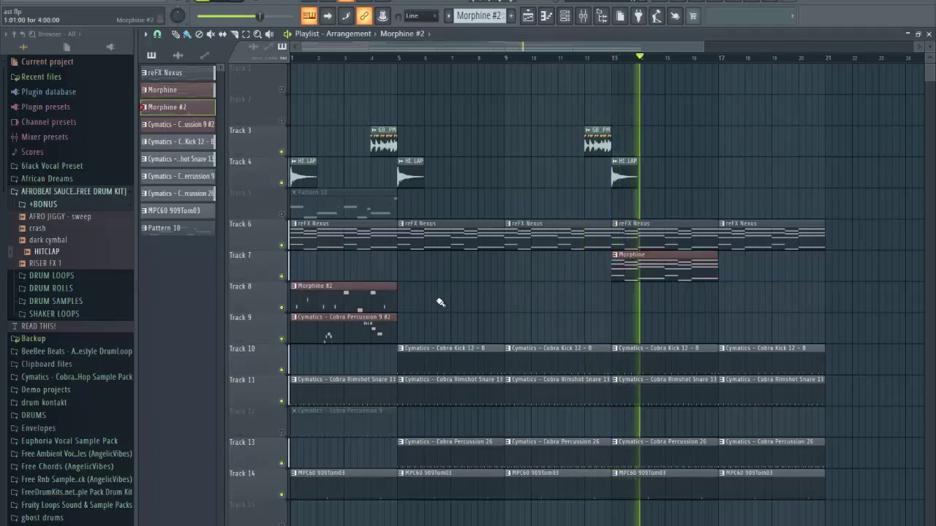
click(611, 304)
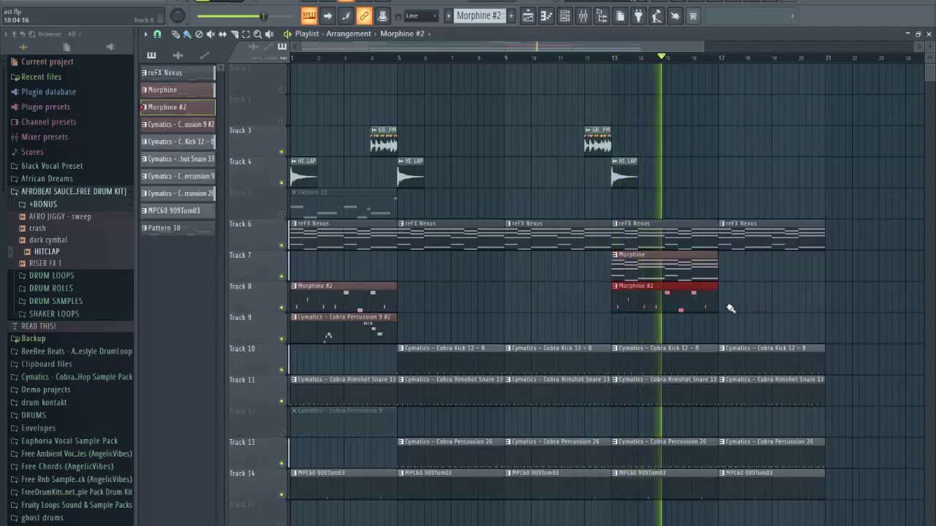
click(725, 307)
click(716, 268)
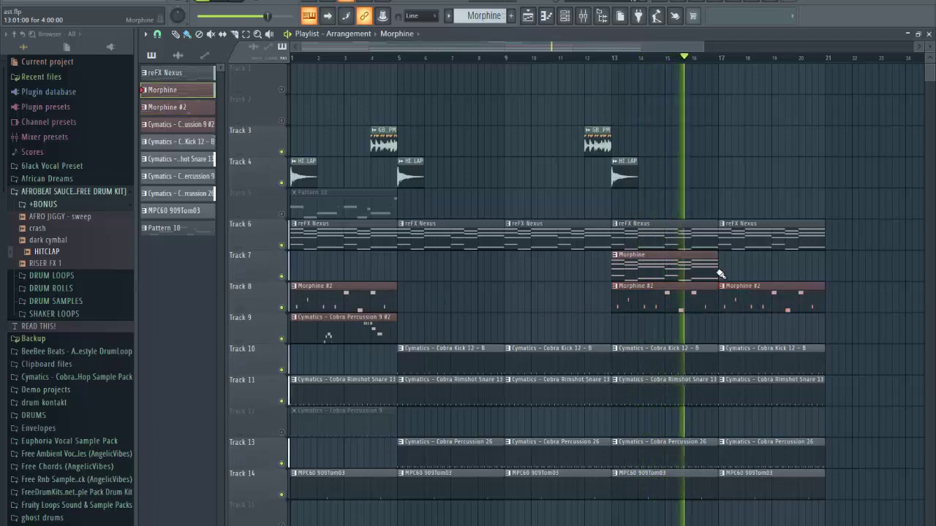
click(722, 268)
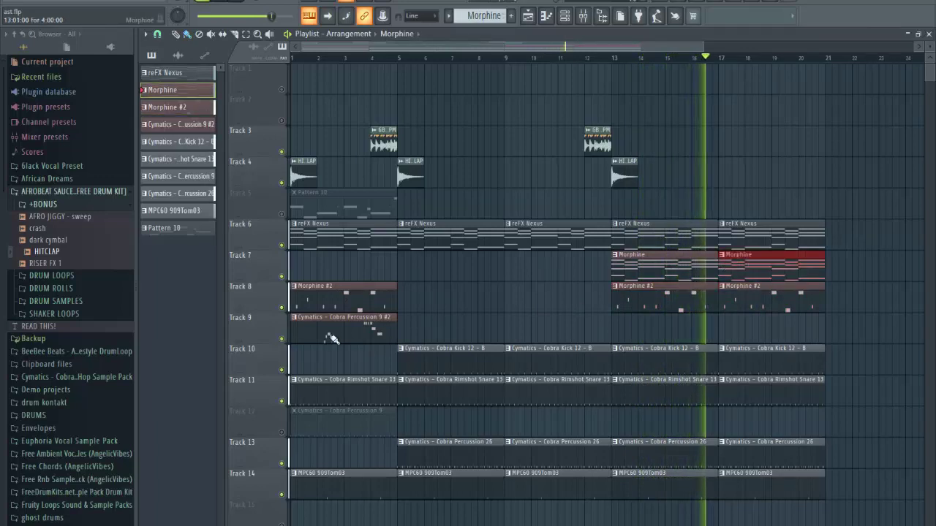
Step: Select all the clips starting at bar 9 and trim their ends by about a quarter bar, leaving a short gap before bar 13
scroll(754, 143, down, 2)
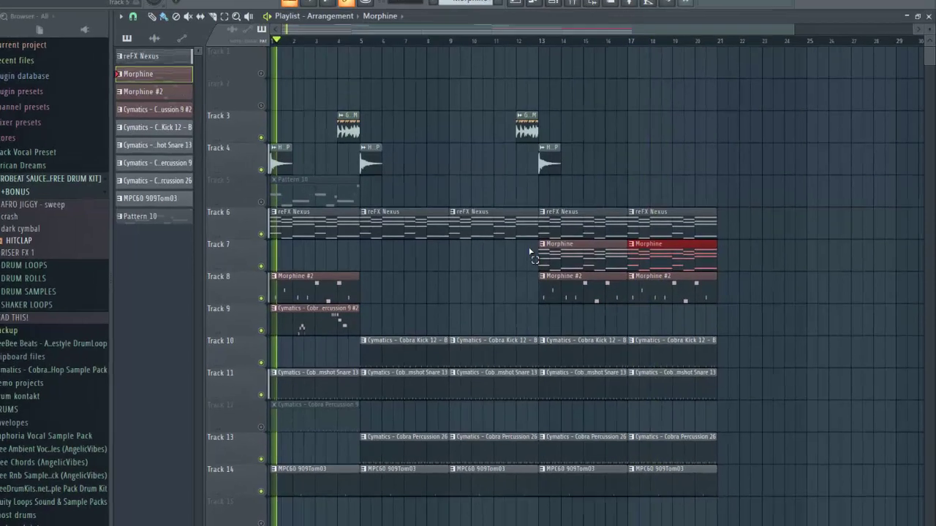
drag(545, 213, 539, 492)
drag(415, 458, 424, 441)
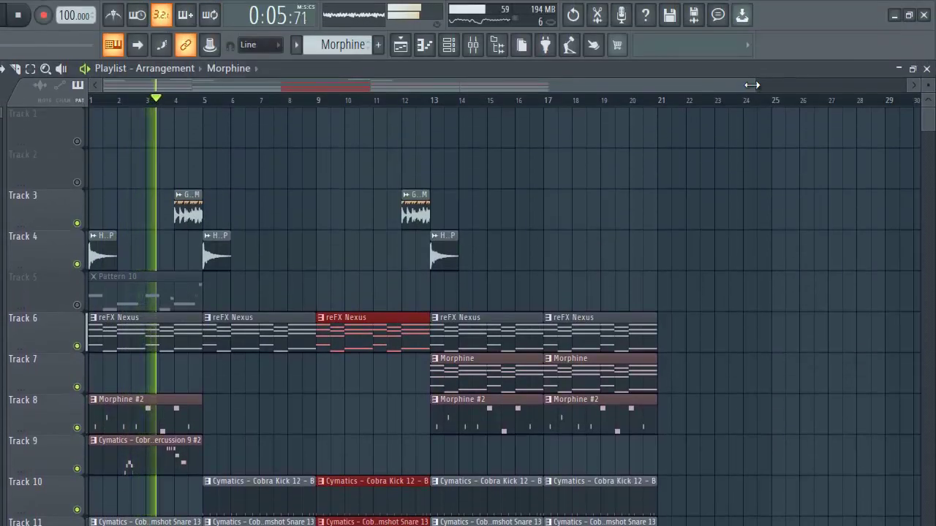
drag(752, 85, 578, 91)
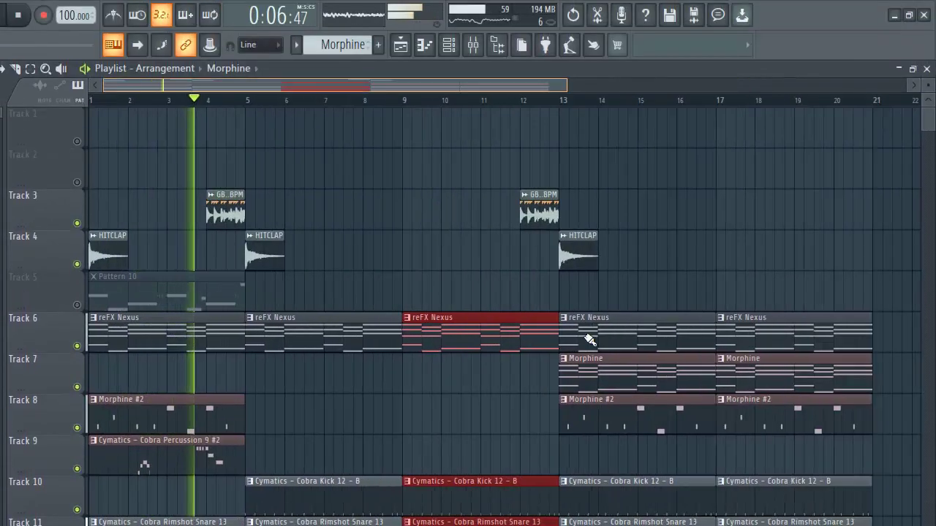
drag(588, 343, 575, 338)
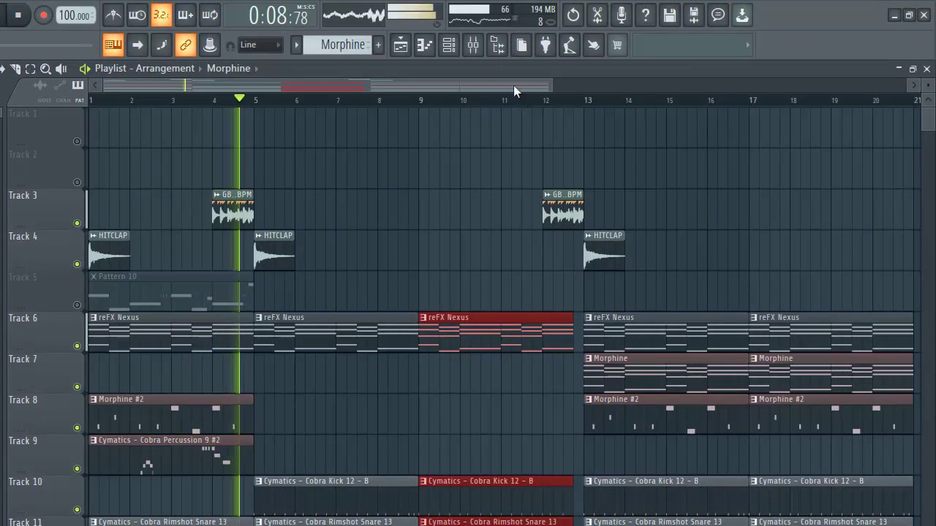
drag(548, 88, 719, 89)
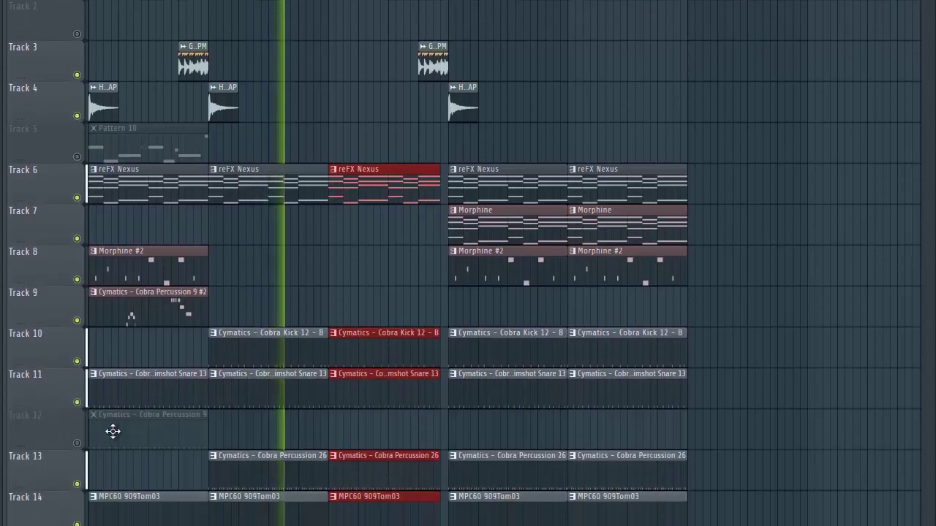
Step: Move the Cobra Percussion 9 clip to bar 13 on Track 12, unmute the track, and repeat the clip at bar 17
drag(113, 431, 470, 434)
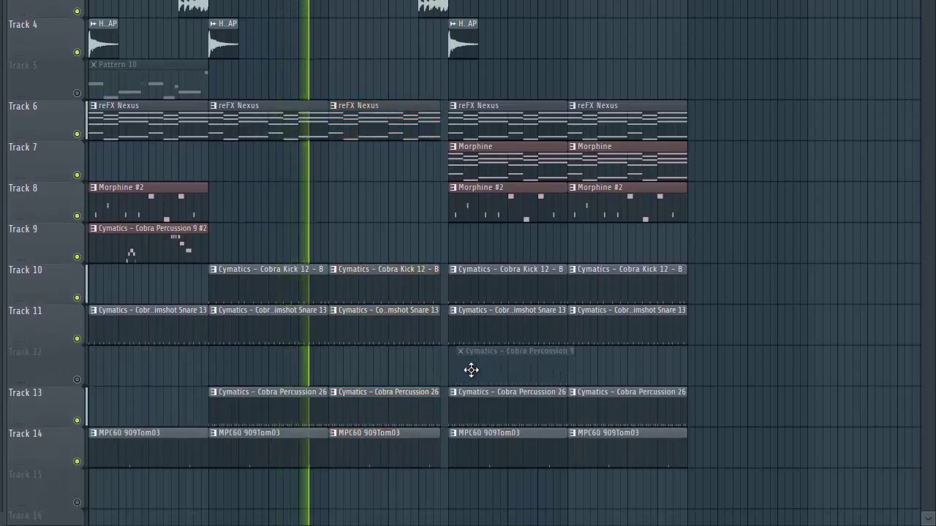
click(76, 379)
mouse_move(596, 368)
mouse_down()
mouse_move(675, 368)
mouse_move(608, 368)
mouse_move(640, 369)
mouse_up()
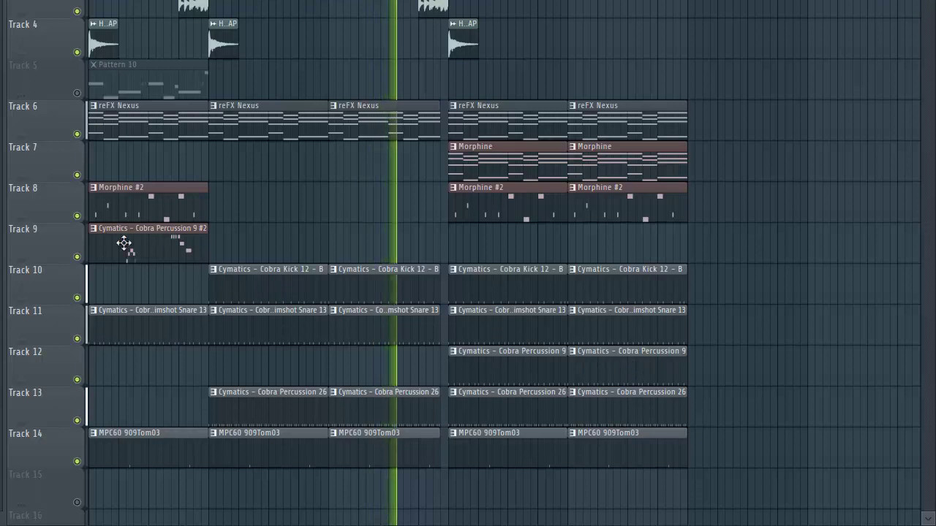
Step: Copy the Cobra Percussion 9 #2 clip to bars 13 and 17 on Track 9, and repeat Cobra Percussion 9 at bars 21 and 25 on Track 12
drag(127, 251, 597, 246)
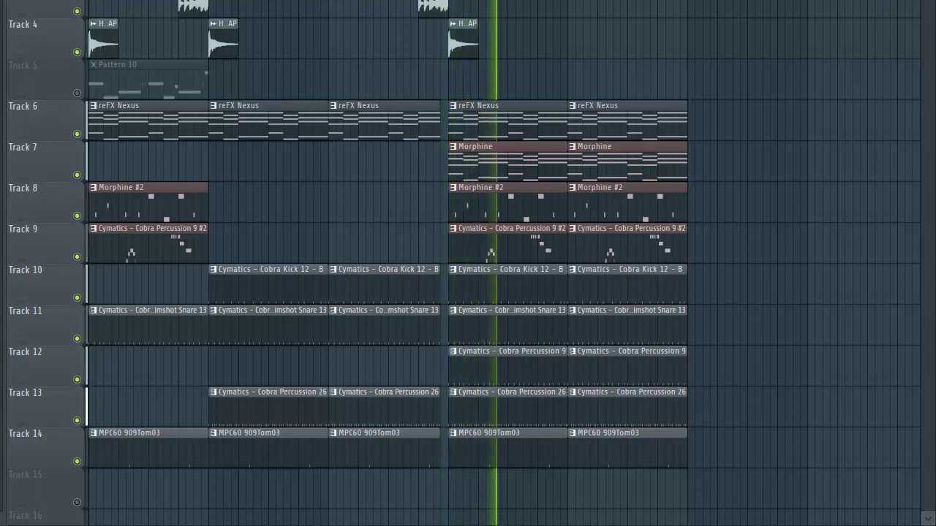
scroll(613, 307, down, 2)
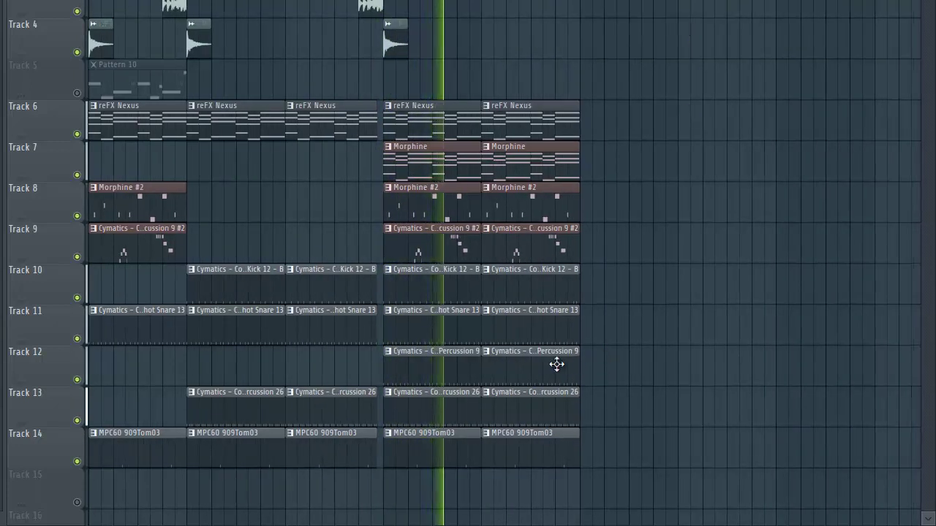
drag(528, 368, 715, 360)
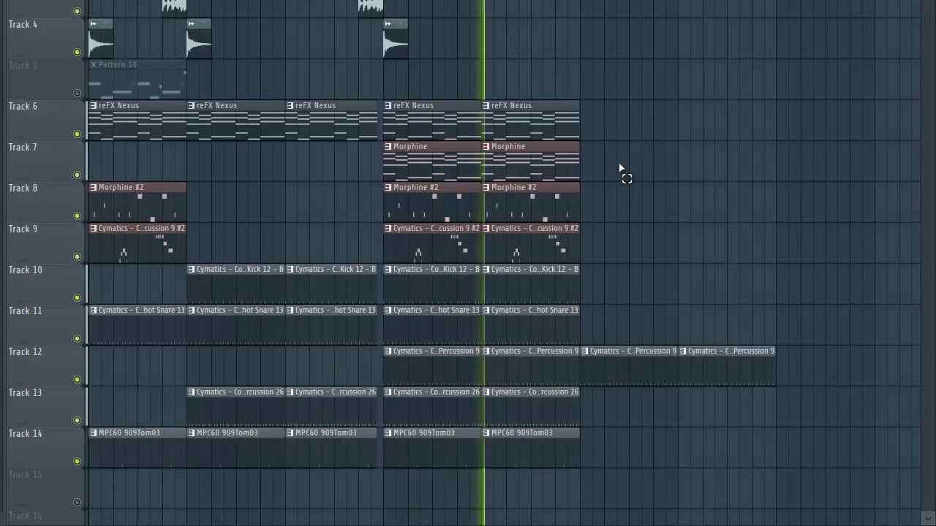
Step: Copy the reFX Nexus and Morphine clips from bar 17 to bars 21 and 25 on Tracks 6 and 7
drag(611, 175, 505, 125)
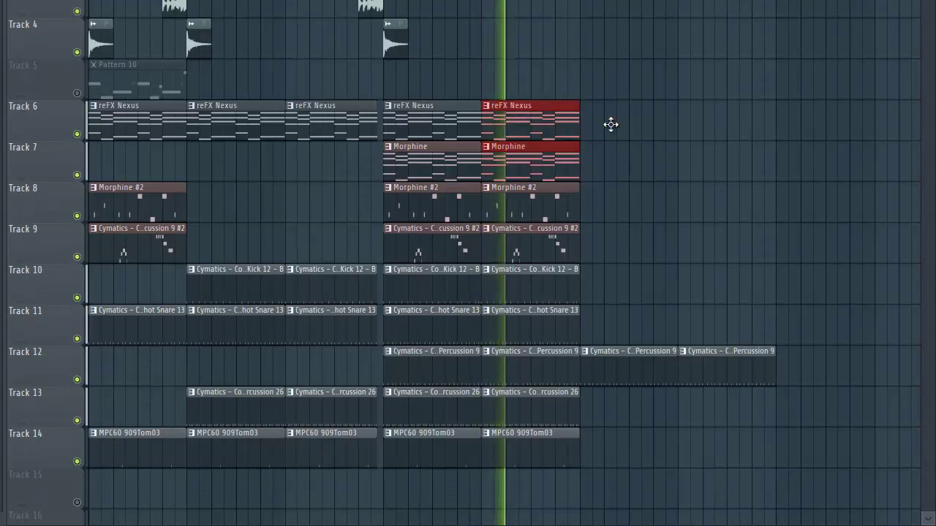
drag(610, 124, 591, 125)
drag(736, 128, 701, 130)
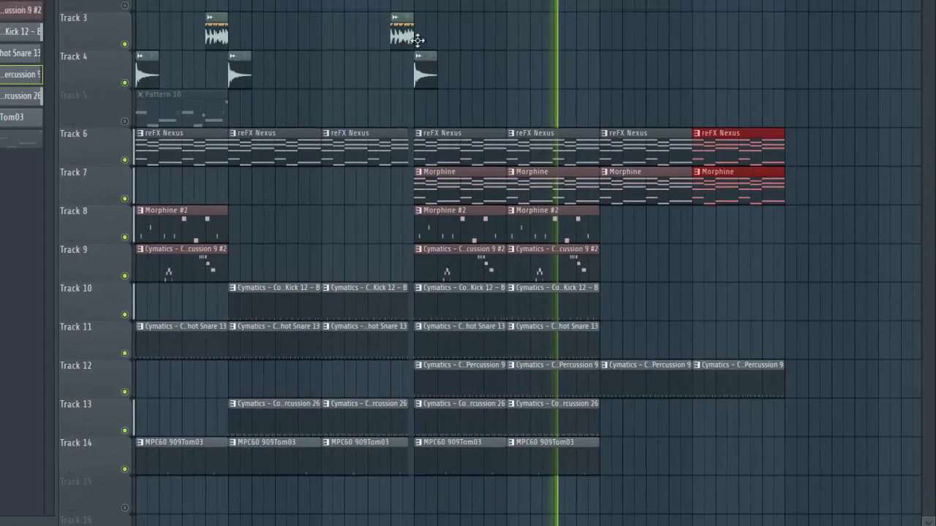
Step: Copy the bar 12 GBEDU FILLS clip and the bar 13 HITCLAP clip together to bars 20 and 21
drag(537, 184, 468, 96)
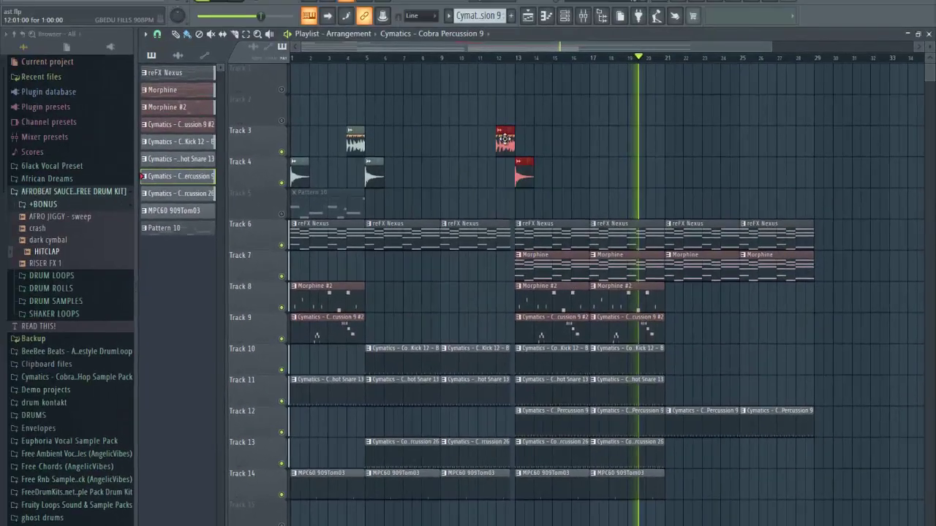
drag(492, 143, 653, 142)
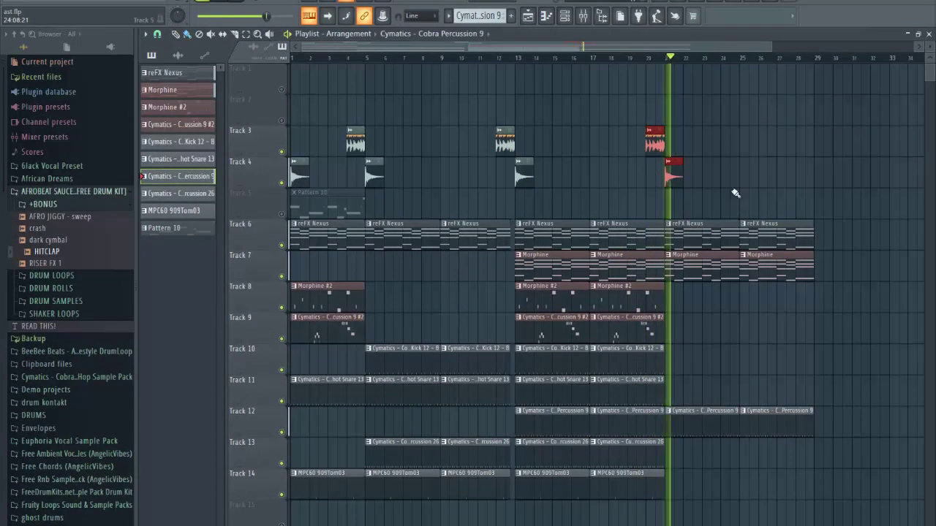
Step: Place a Cobra Kick 12 - B clip at bar 25 on Track 10 and shorten it to two bars
drag(772, 49, 741, 273)
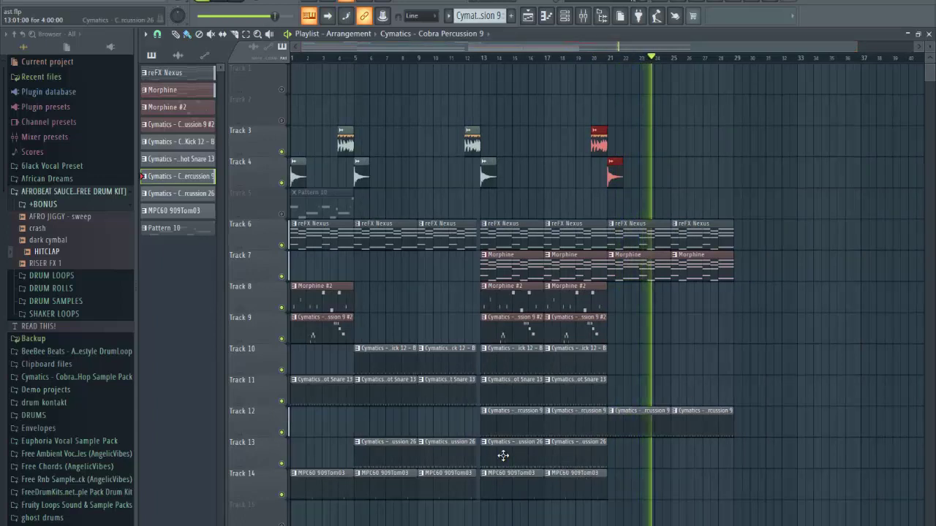
click(577, 354)
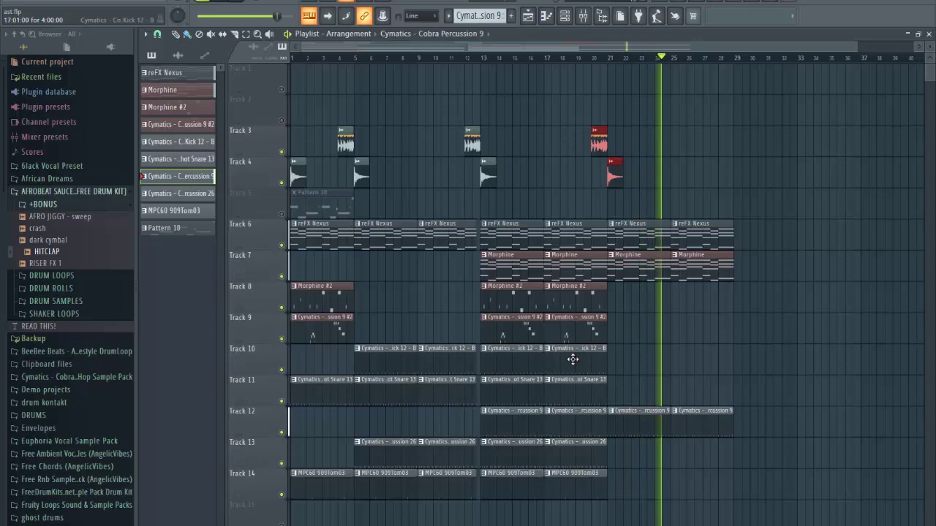
click(672, 368)
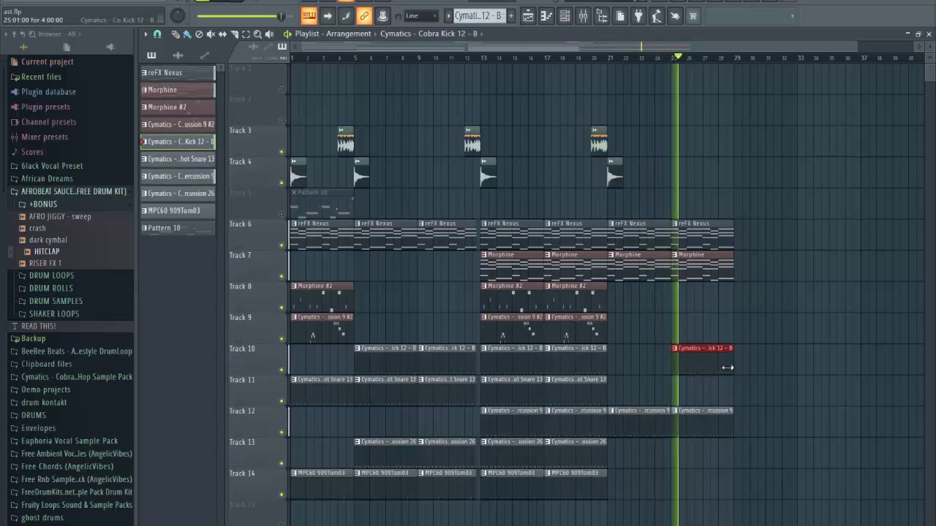
drag(732, 369, 701, 371)
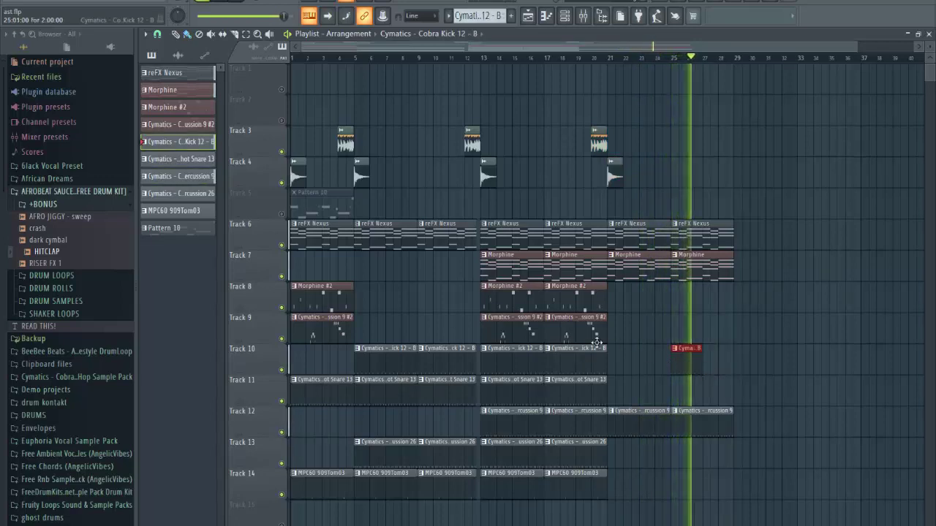
Step: Unmute Track 5, repeat the Pattern 10 clip at bars 5, 9, 13, 17, 21 and 25, and stop playback
click(317, 203)
click(614, 206)
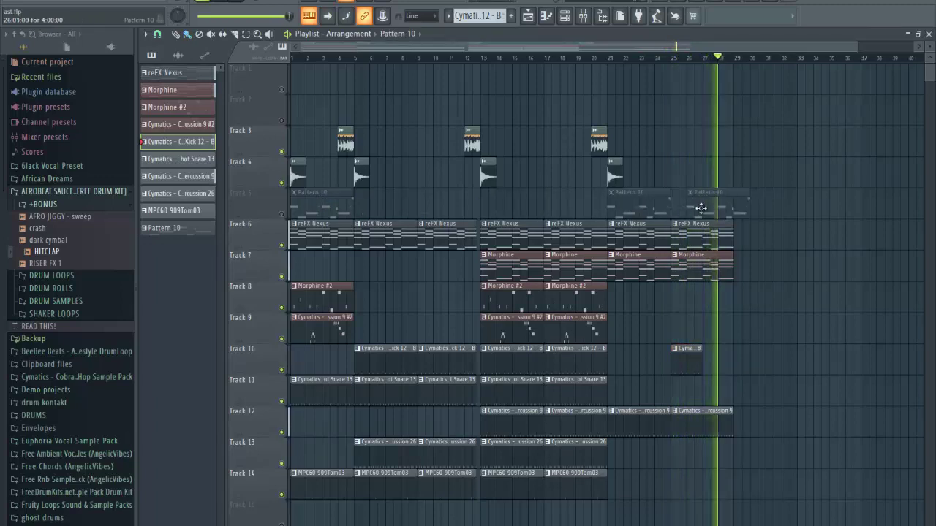
click(691, 209)
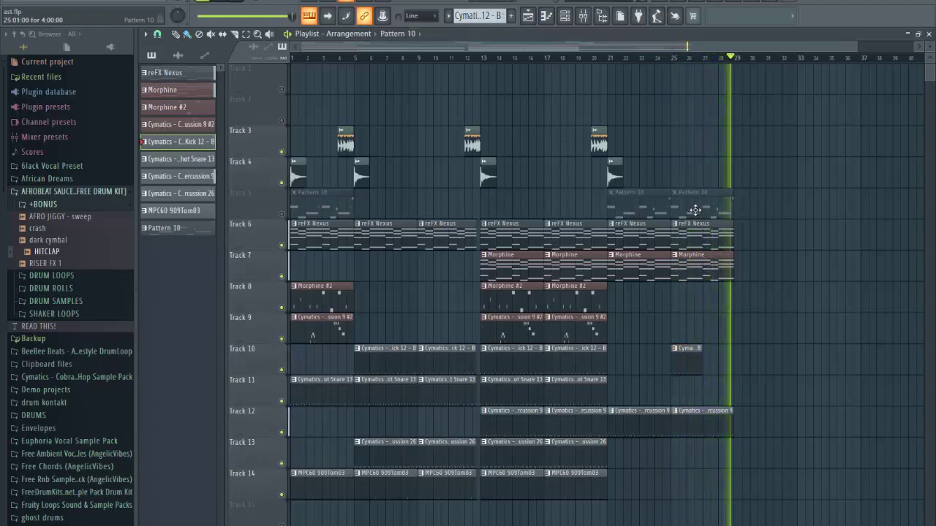
click(695, 209)
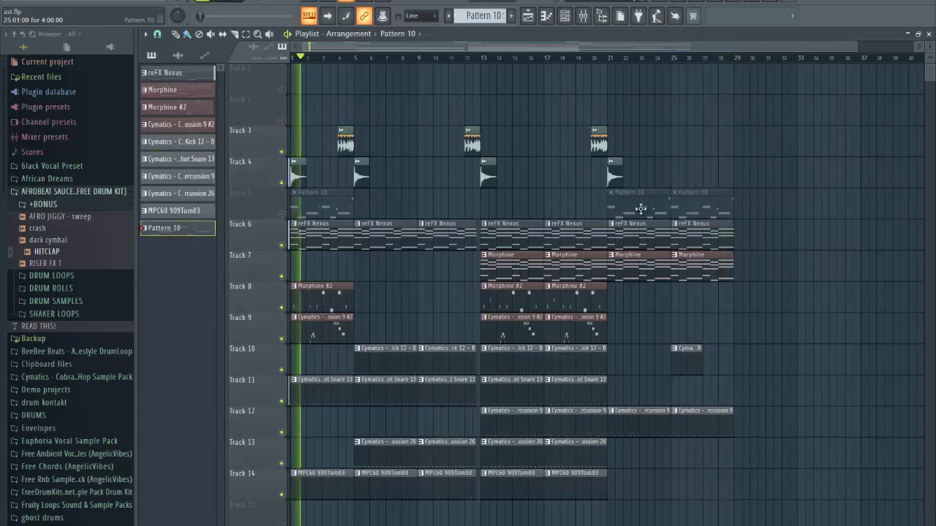
click(282, 214)
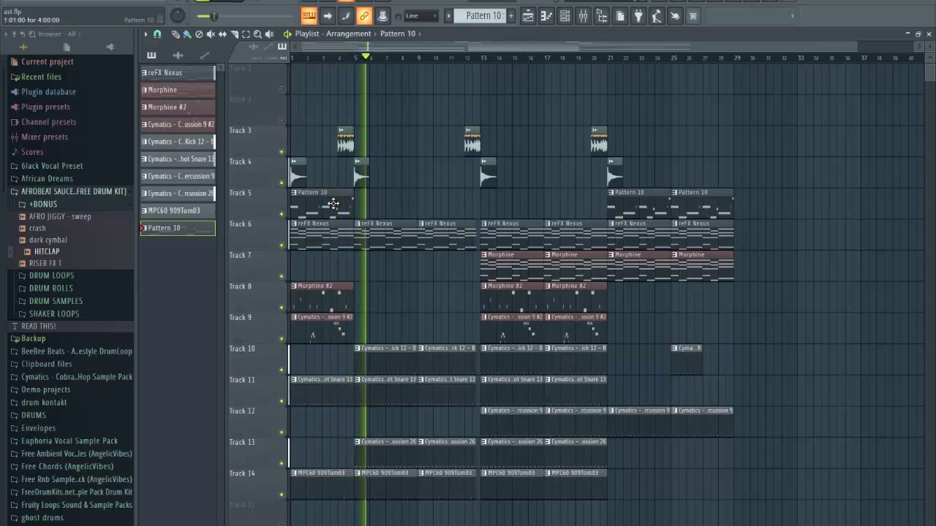
key(space)
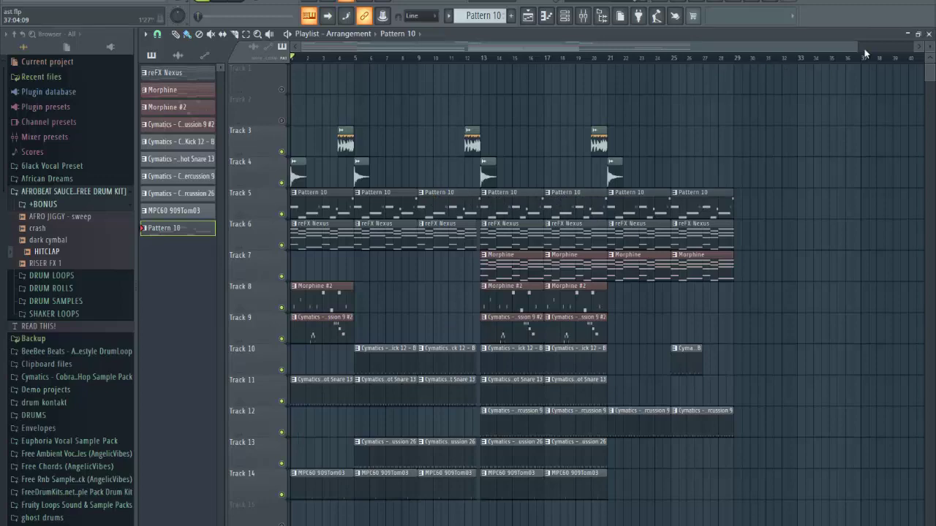
Step: Add Cobra Percussion 9 #2 clips at bars 21 and 25 on Track 9, and save the project
drag(860, 46, 637, 48)
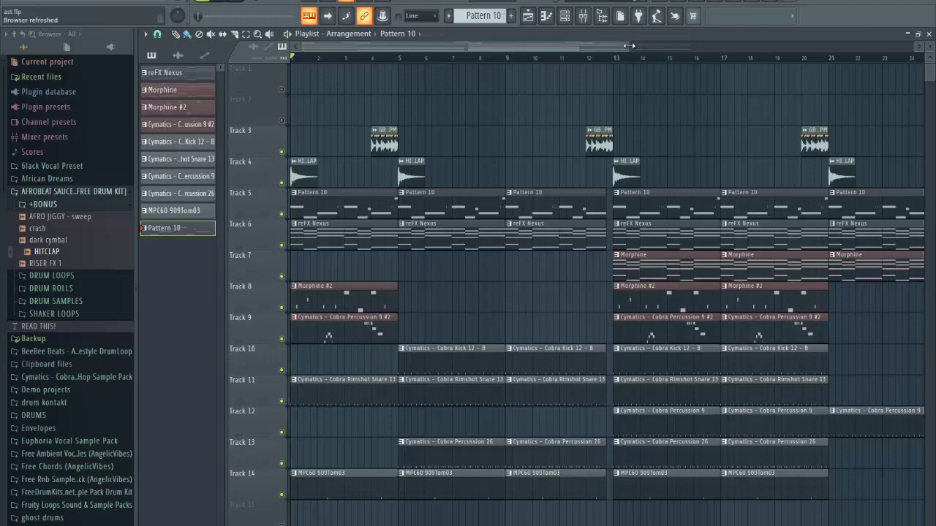
drag(628, 46, 854, 52)
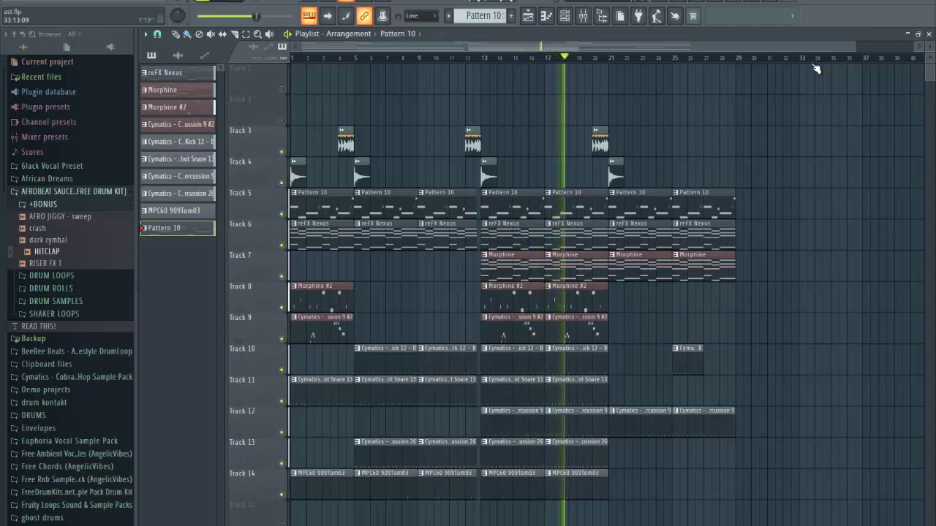
click(569, 330)
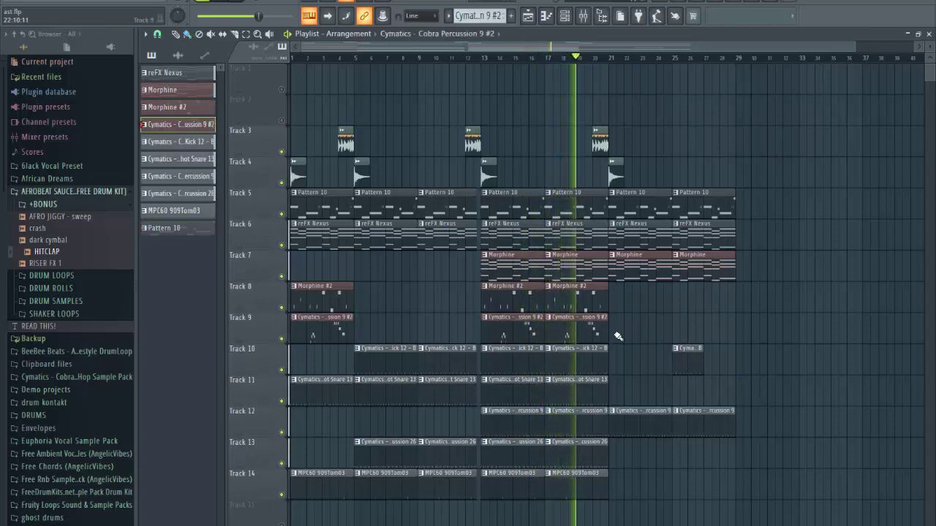
click(616, 335)
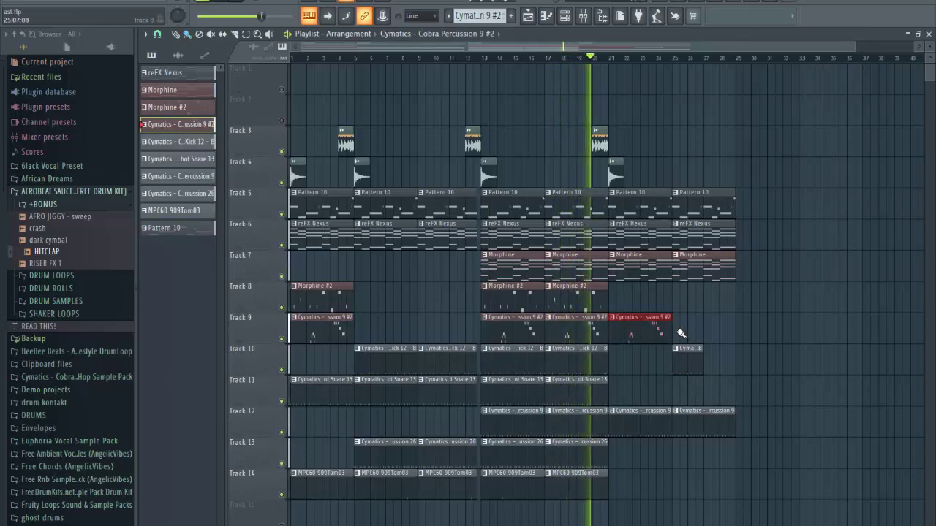
click(680, 333)
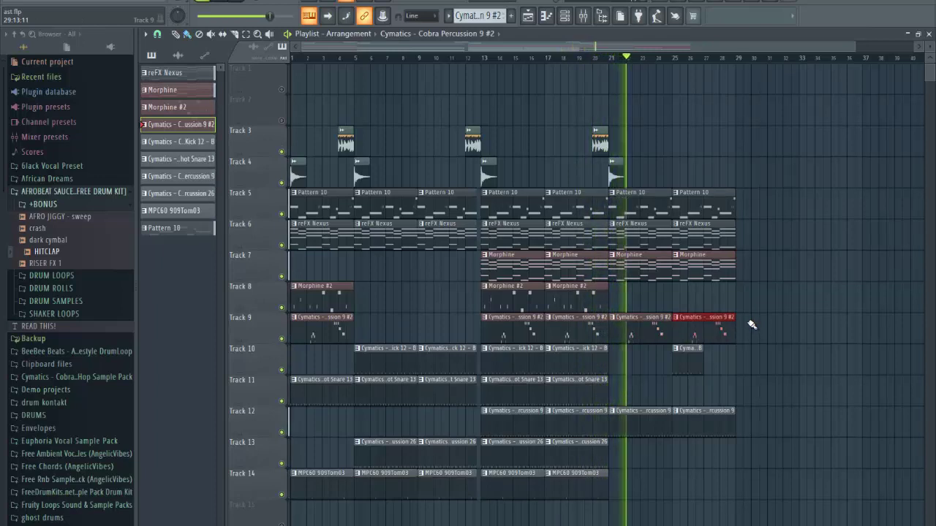
key(ctrl+s)
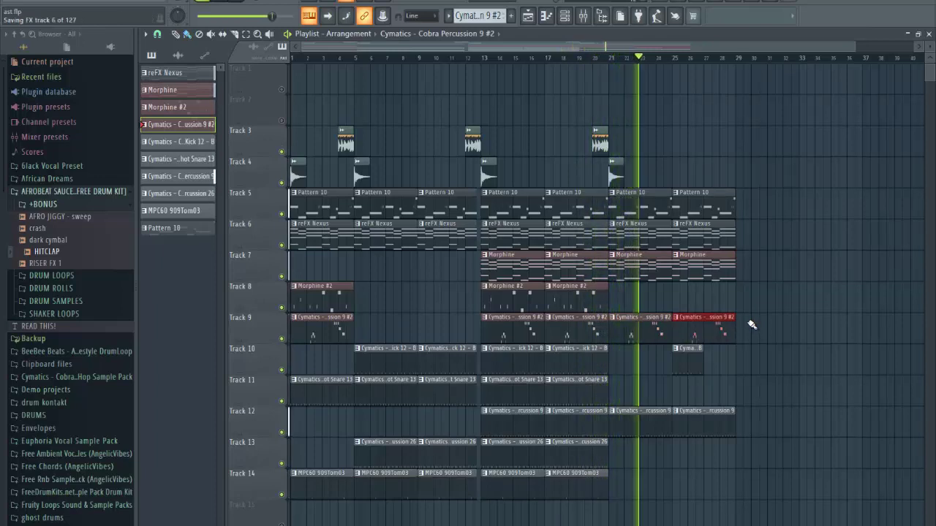